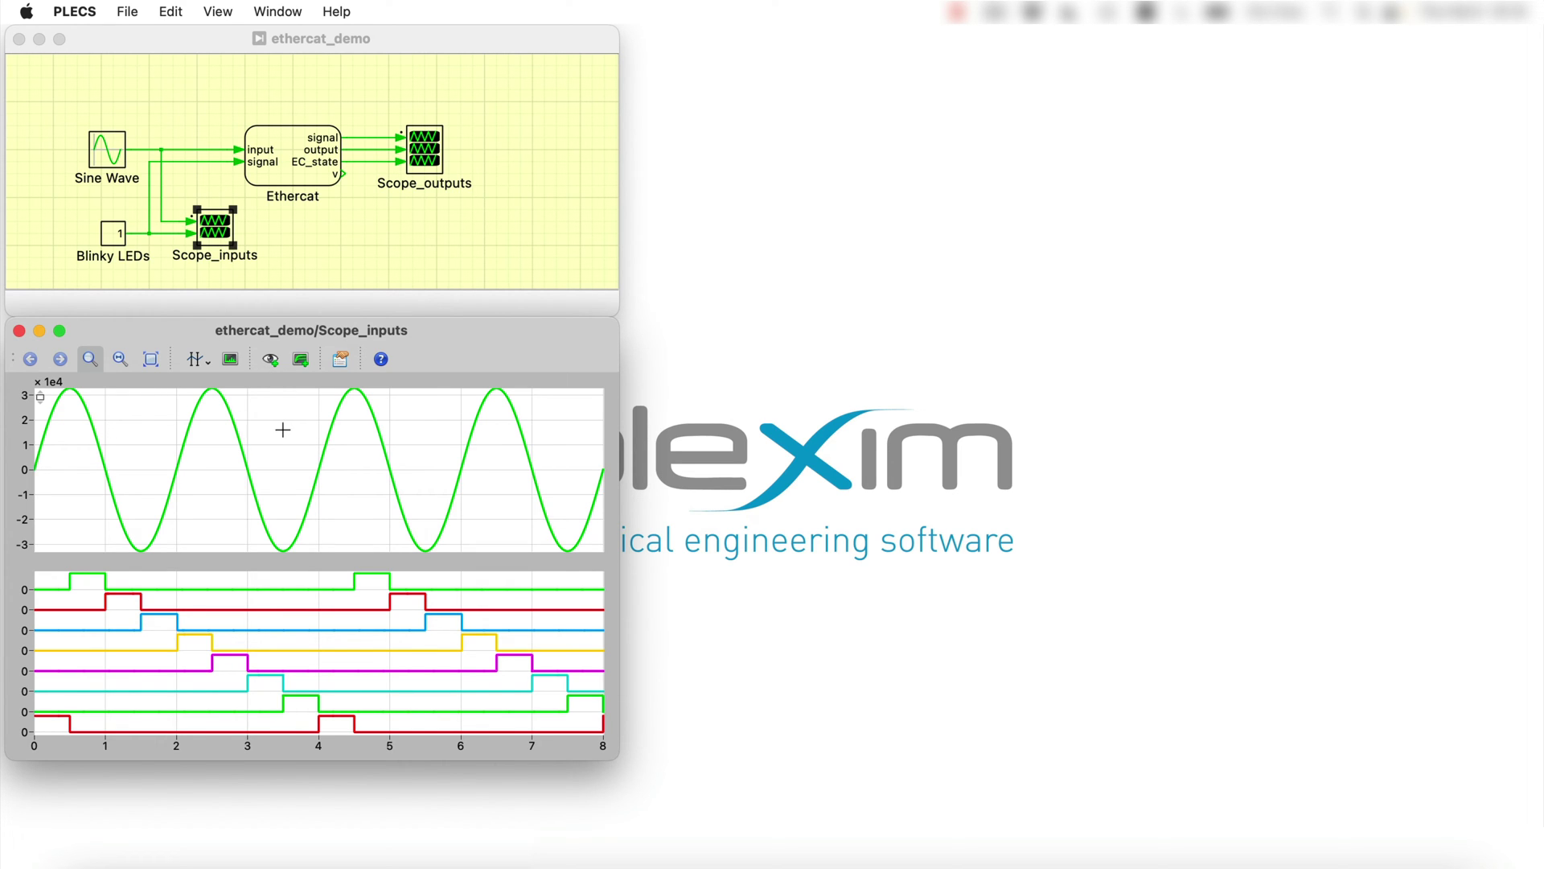
View the Scope_inputs plot with the sine wave and eight staggered on/off pulses.
mouse_move(306, 628)
Open Coder Options for ethercat_demo and build the model onto the RT Box.
click(419, 99)
click(418, 12)
click(434, 44)
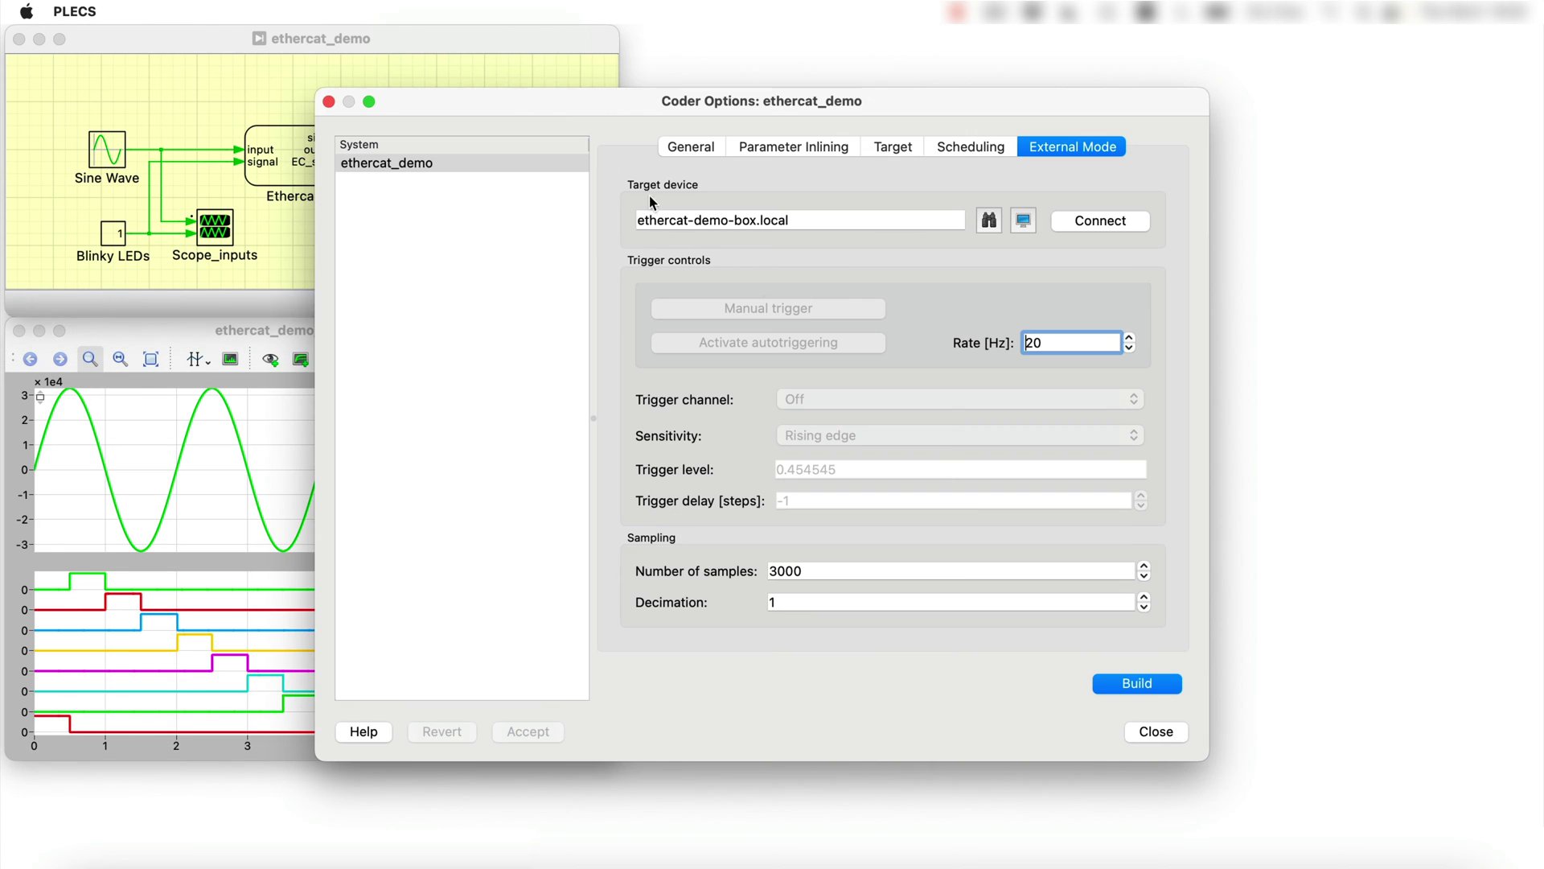
click(1120, 683)
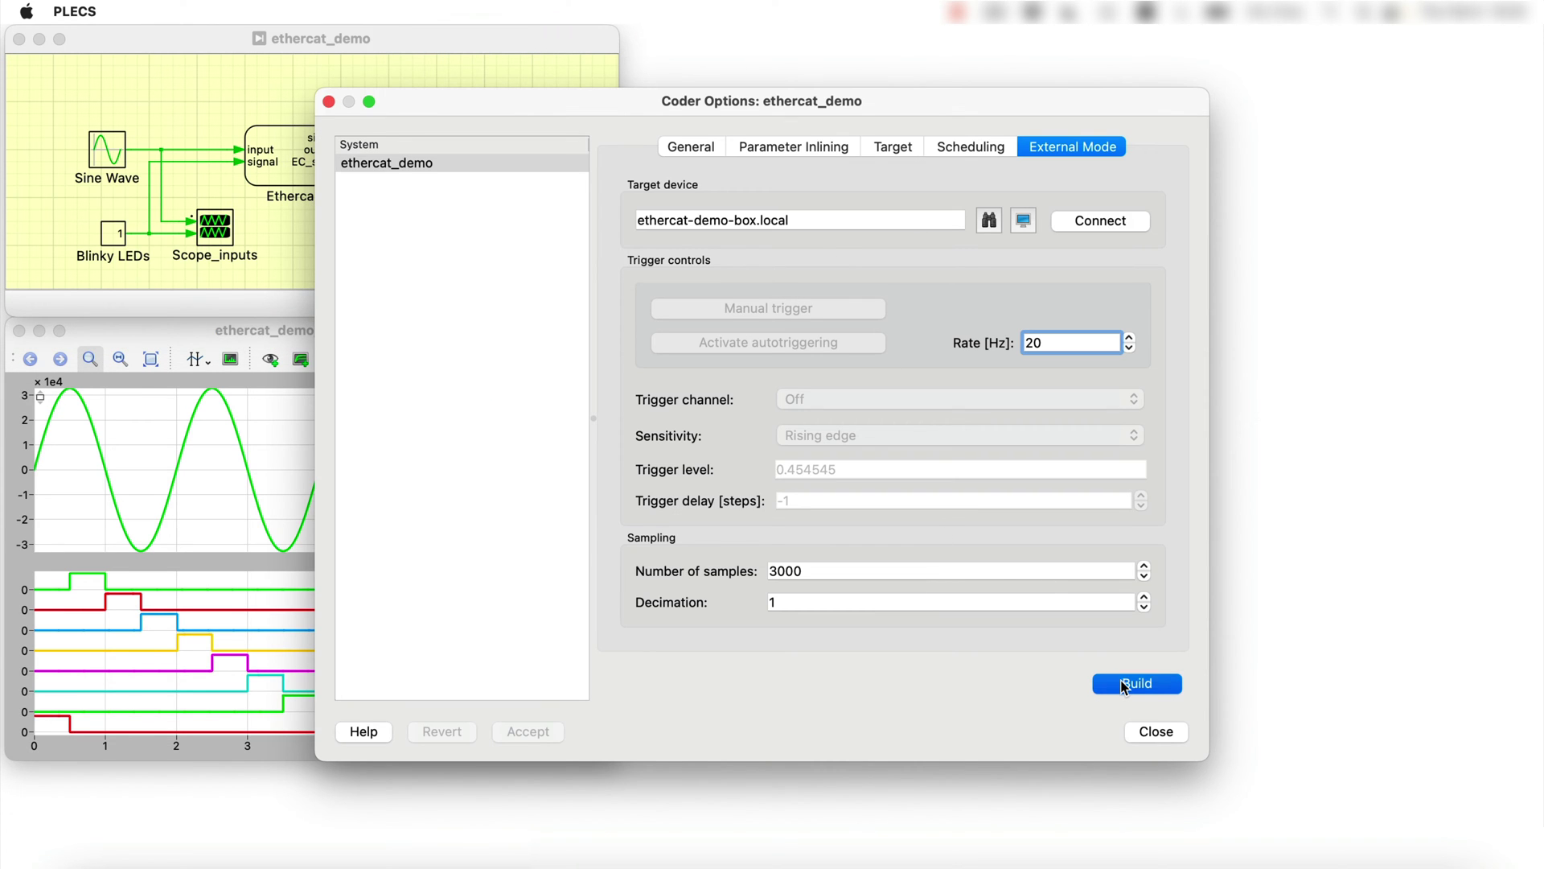
Connect in External Mode, activate autotriggering, and close Coder Options.
click(1123, 221)
click(870, 342)
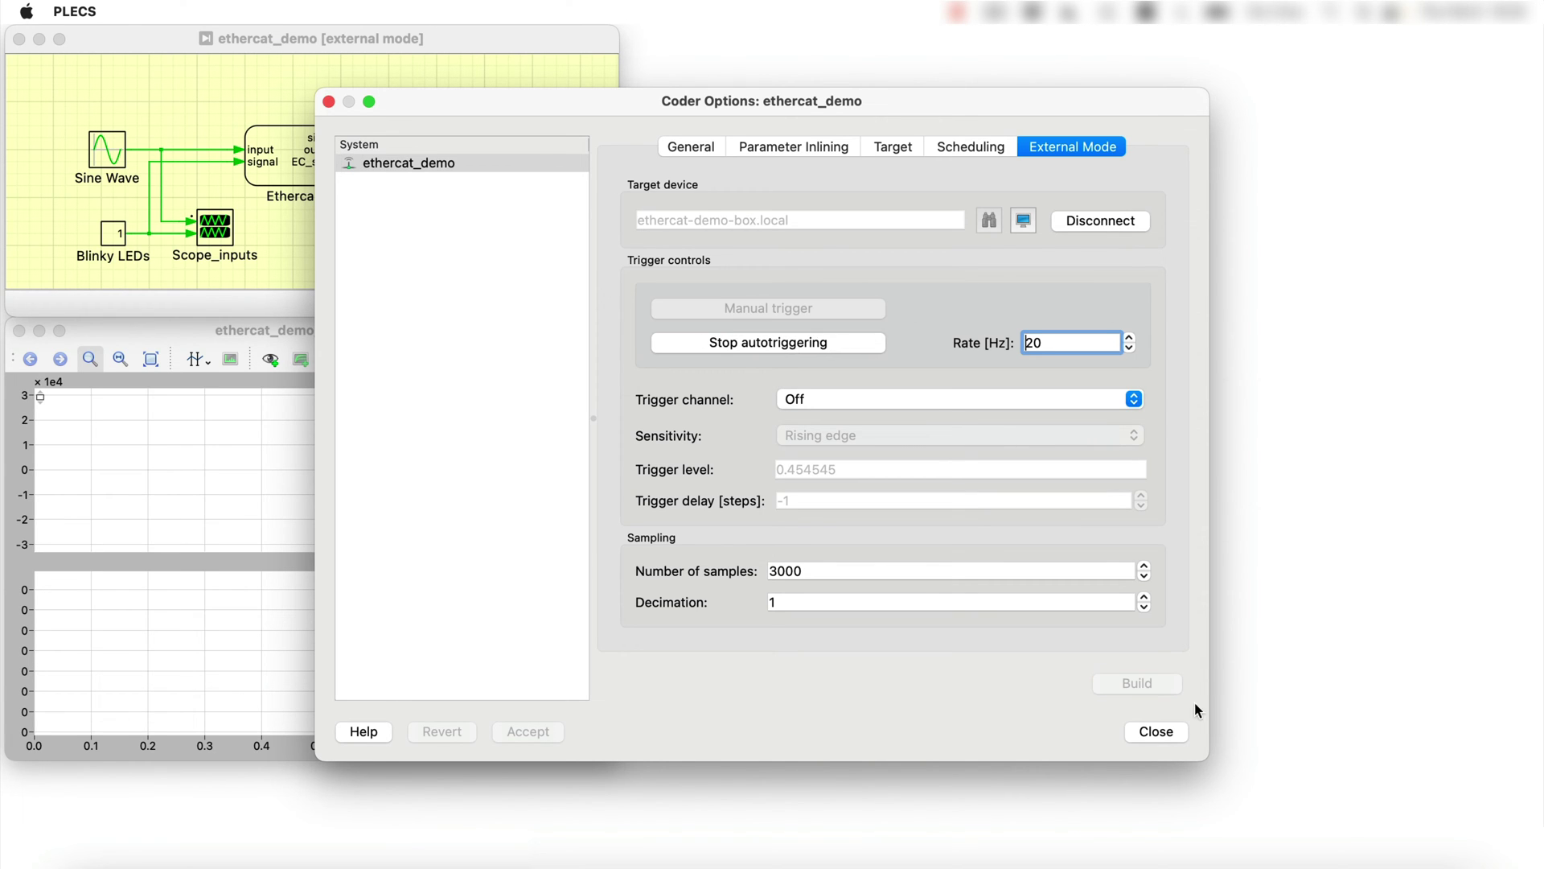
click(1170, 736)
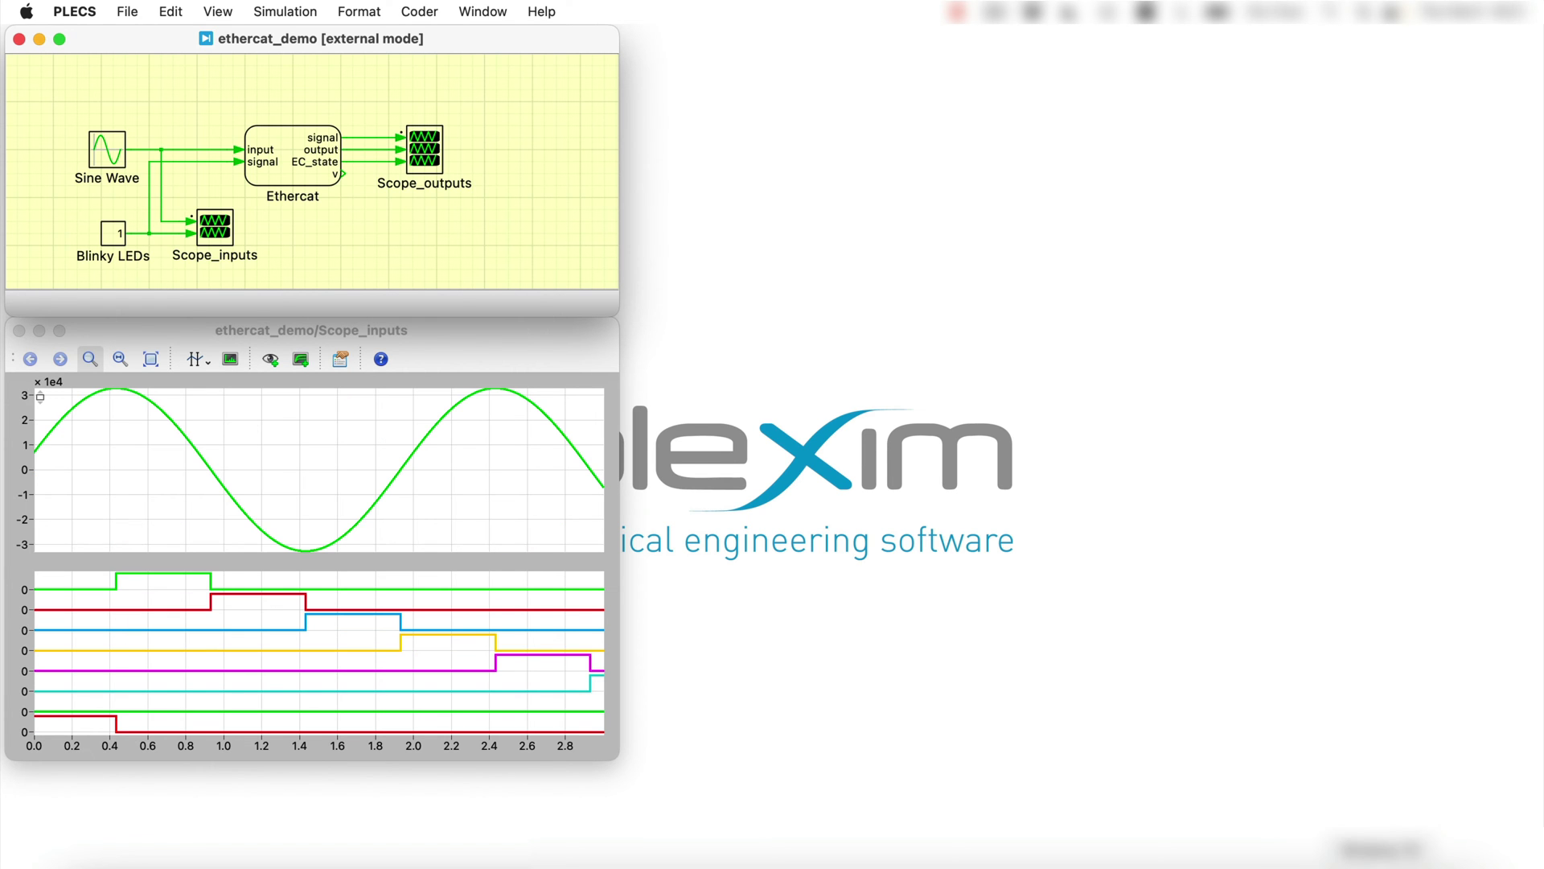
Scan I/O Devices, accepting the found EtherCAT devices, the box scan and Free Run activation.
key(super+Tab)
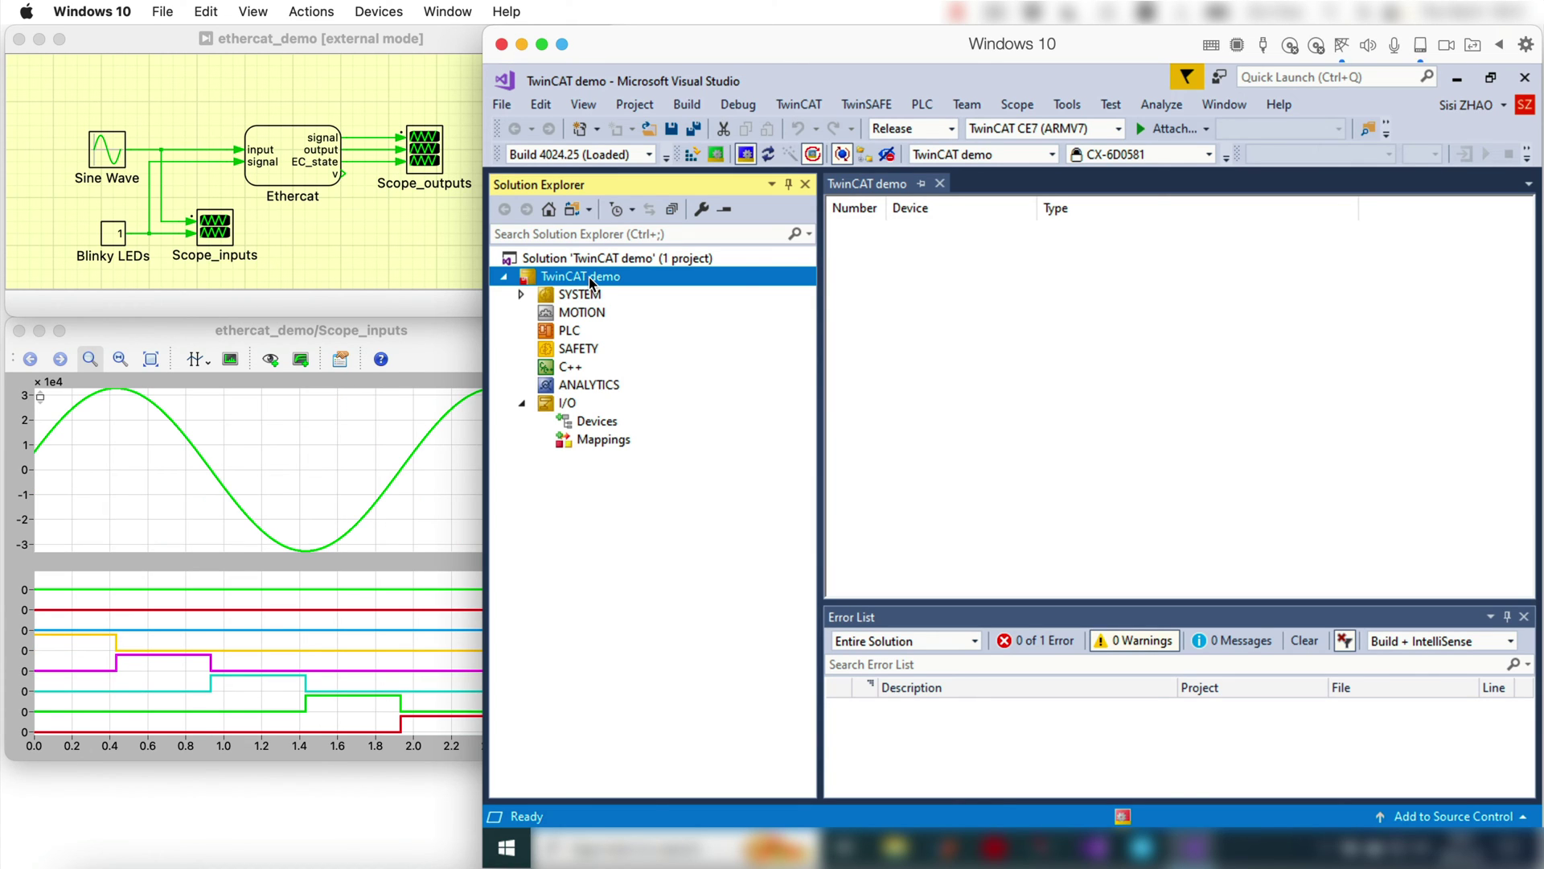
click(603, 423)
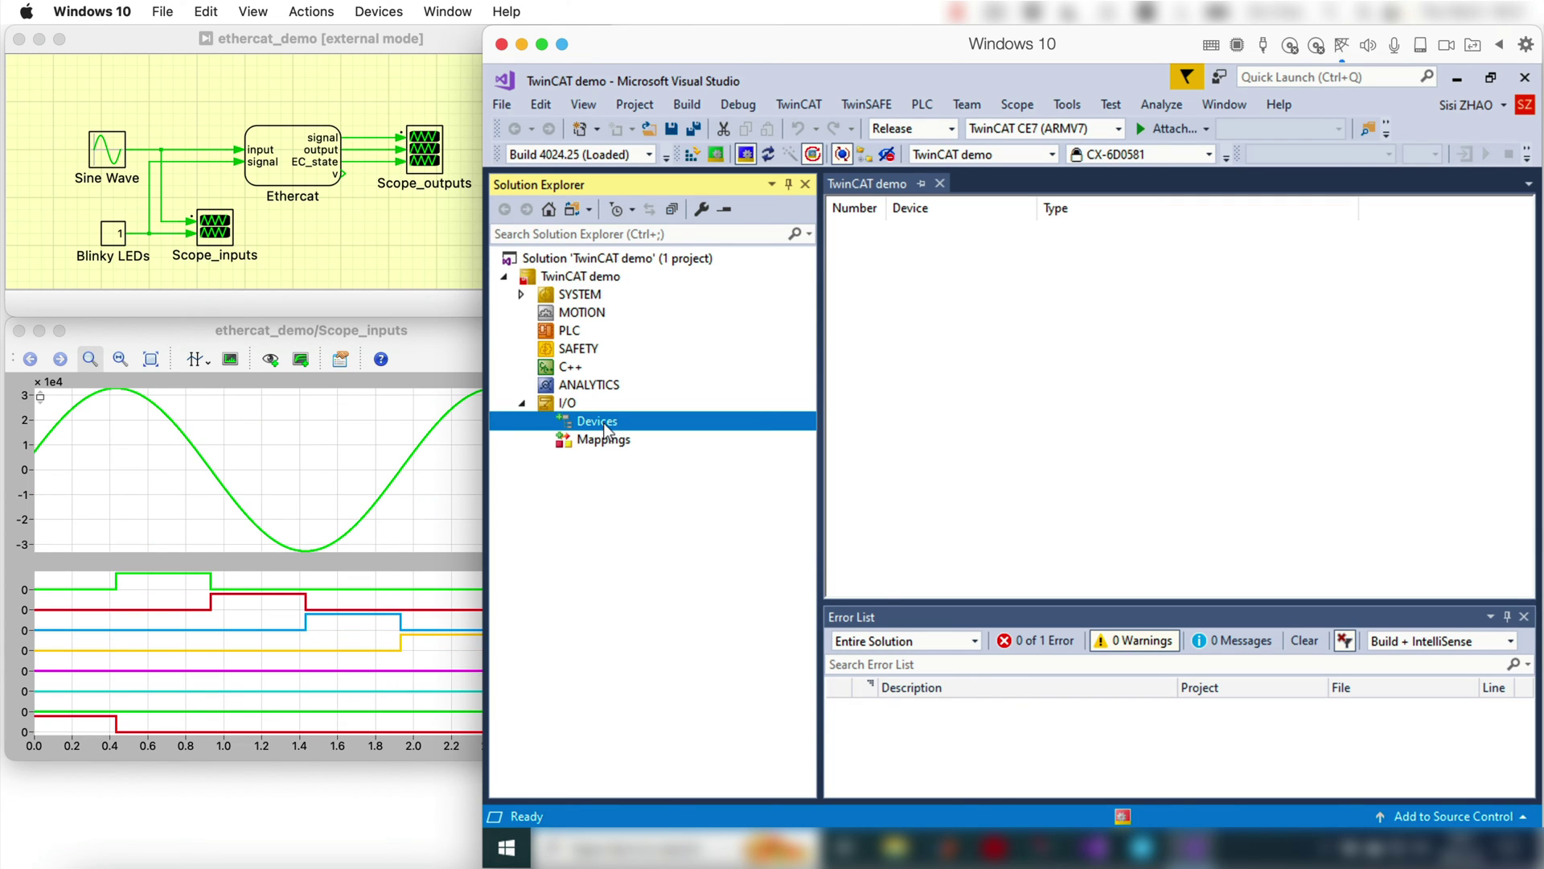
right_click(603, 423)
click(651, 532)
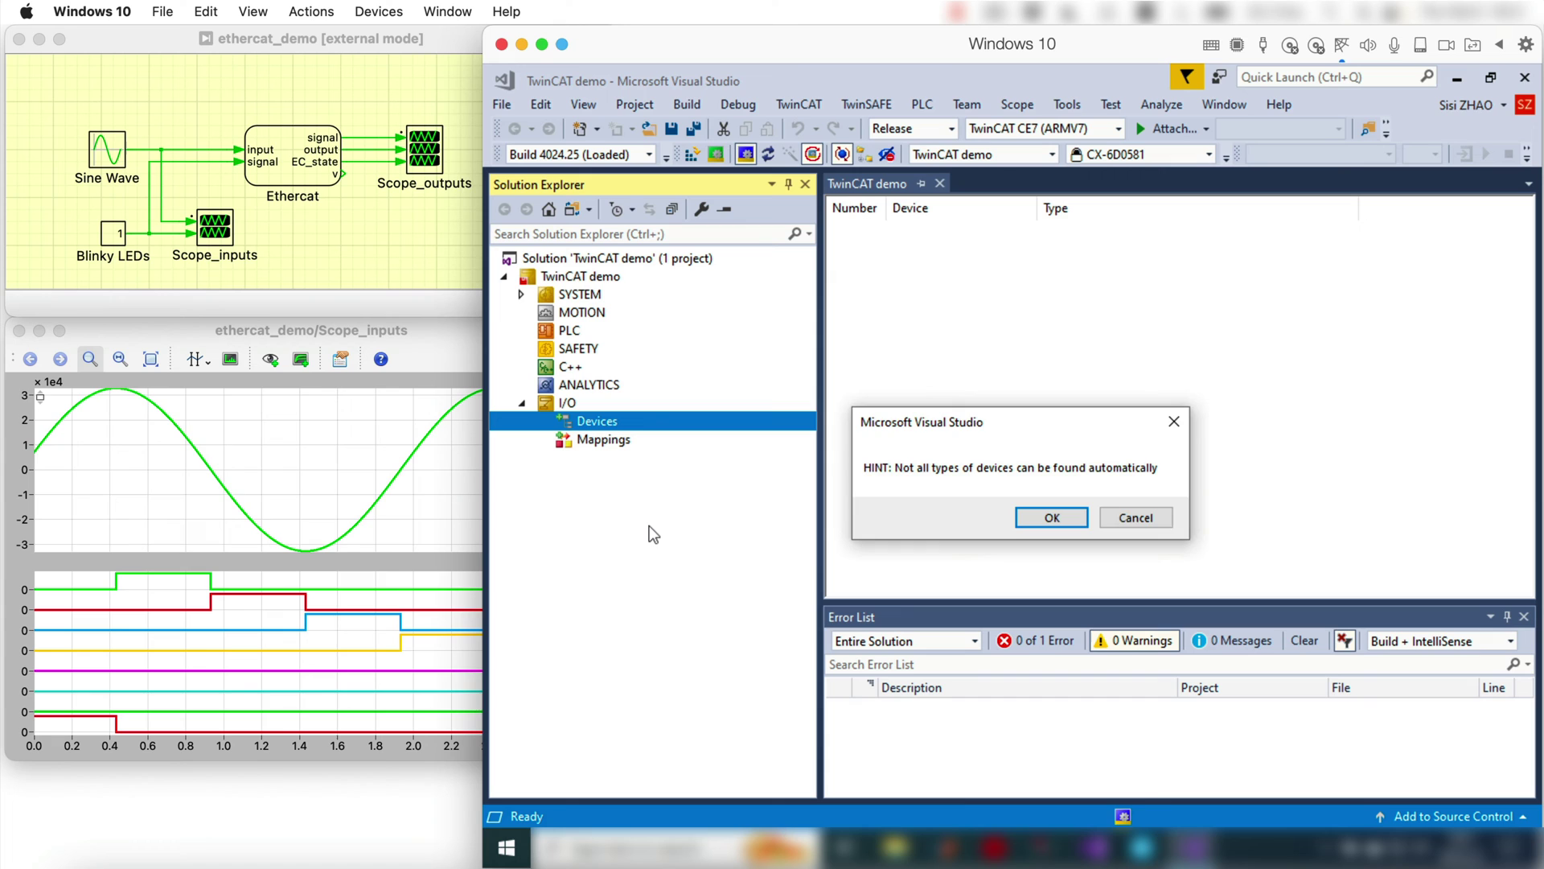
key(Return)
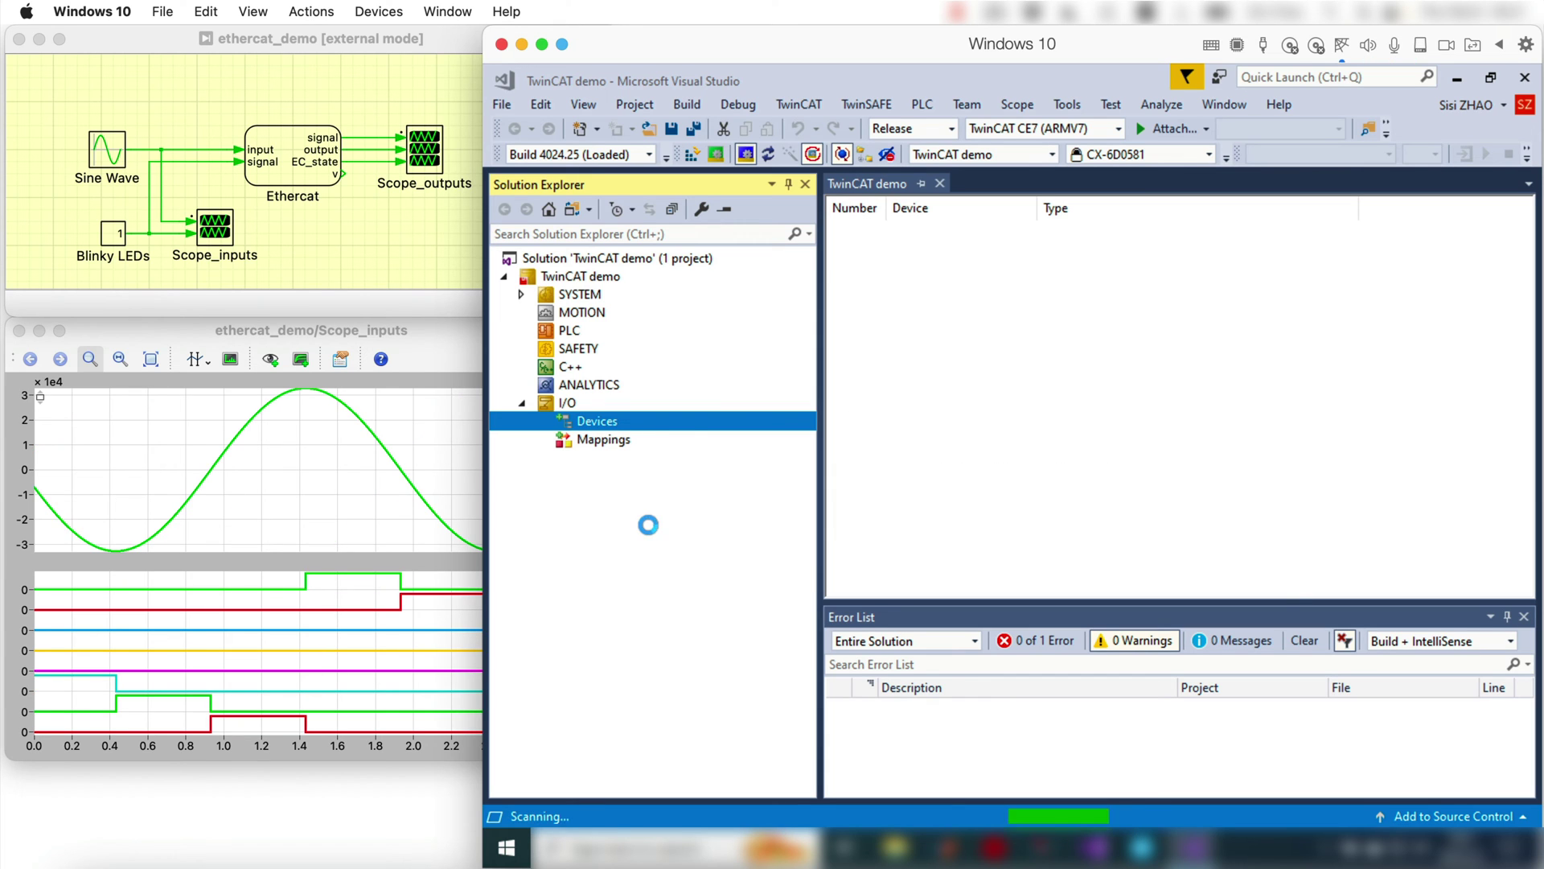
key(Return)
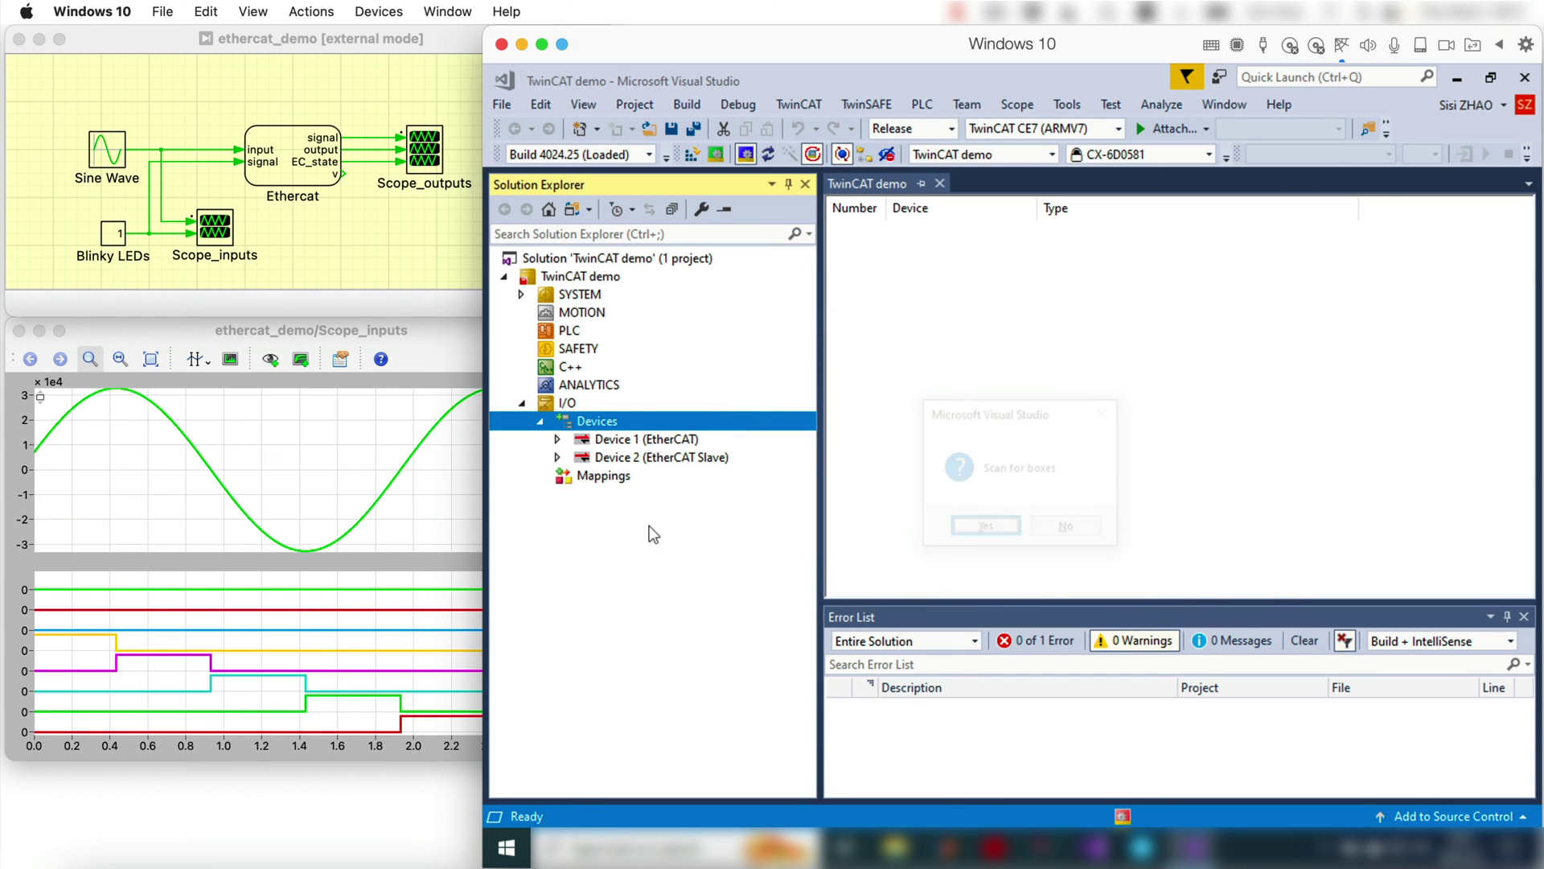
click(986, 529)
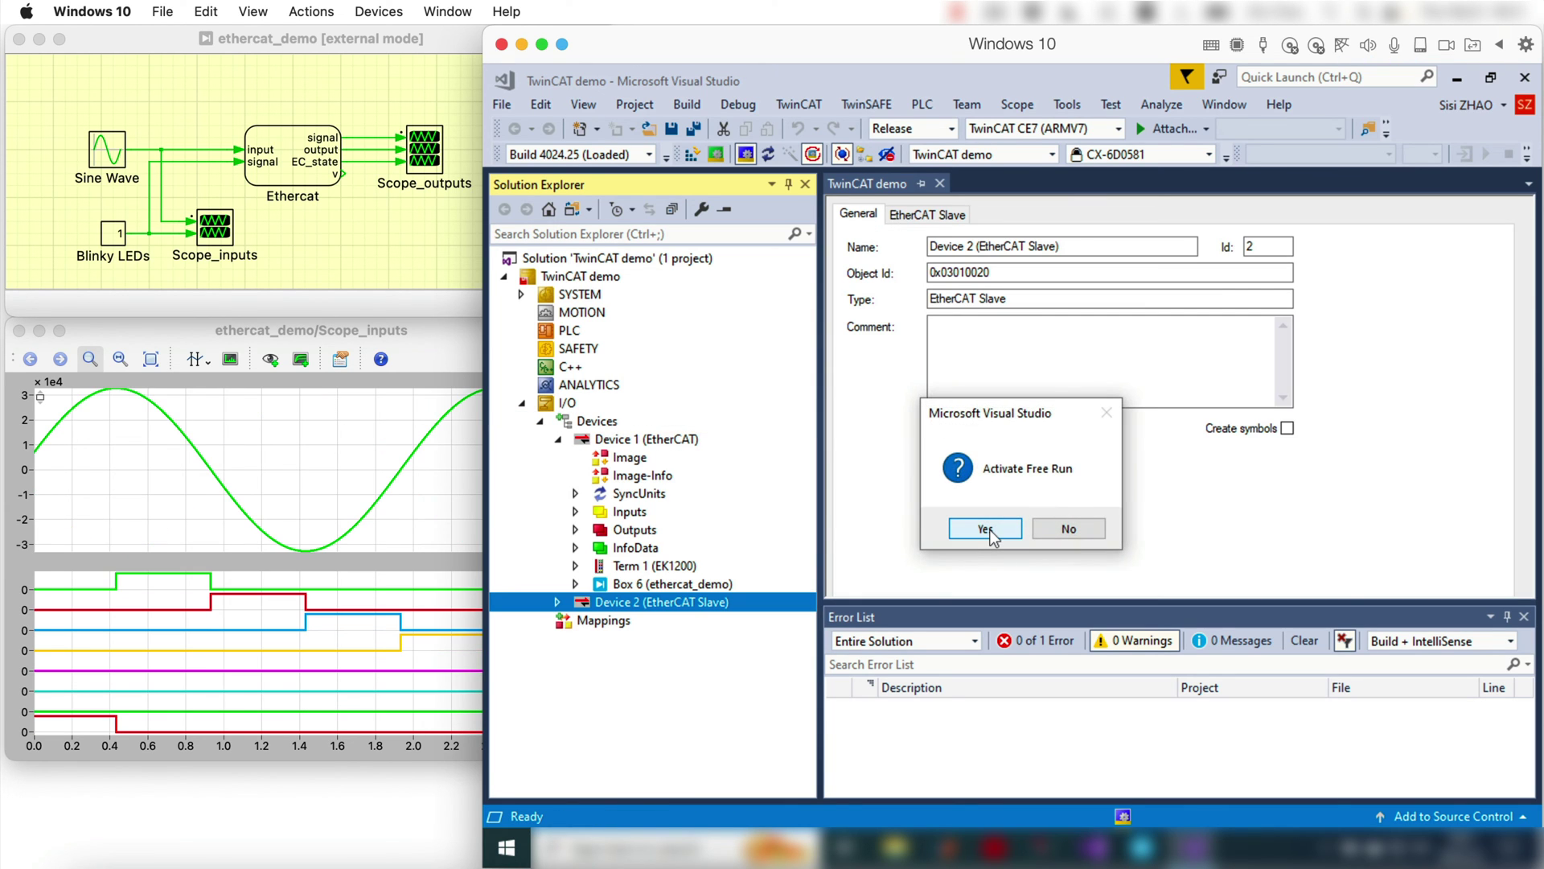
click(986, 529)
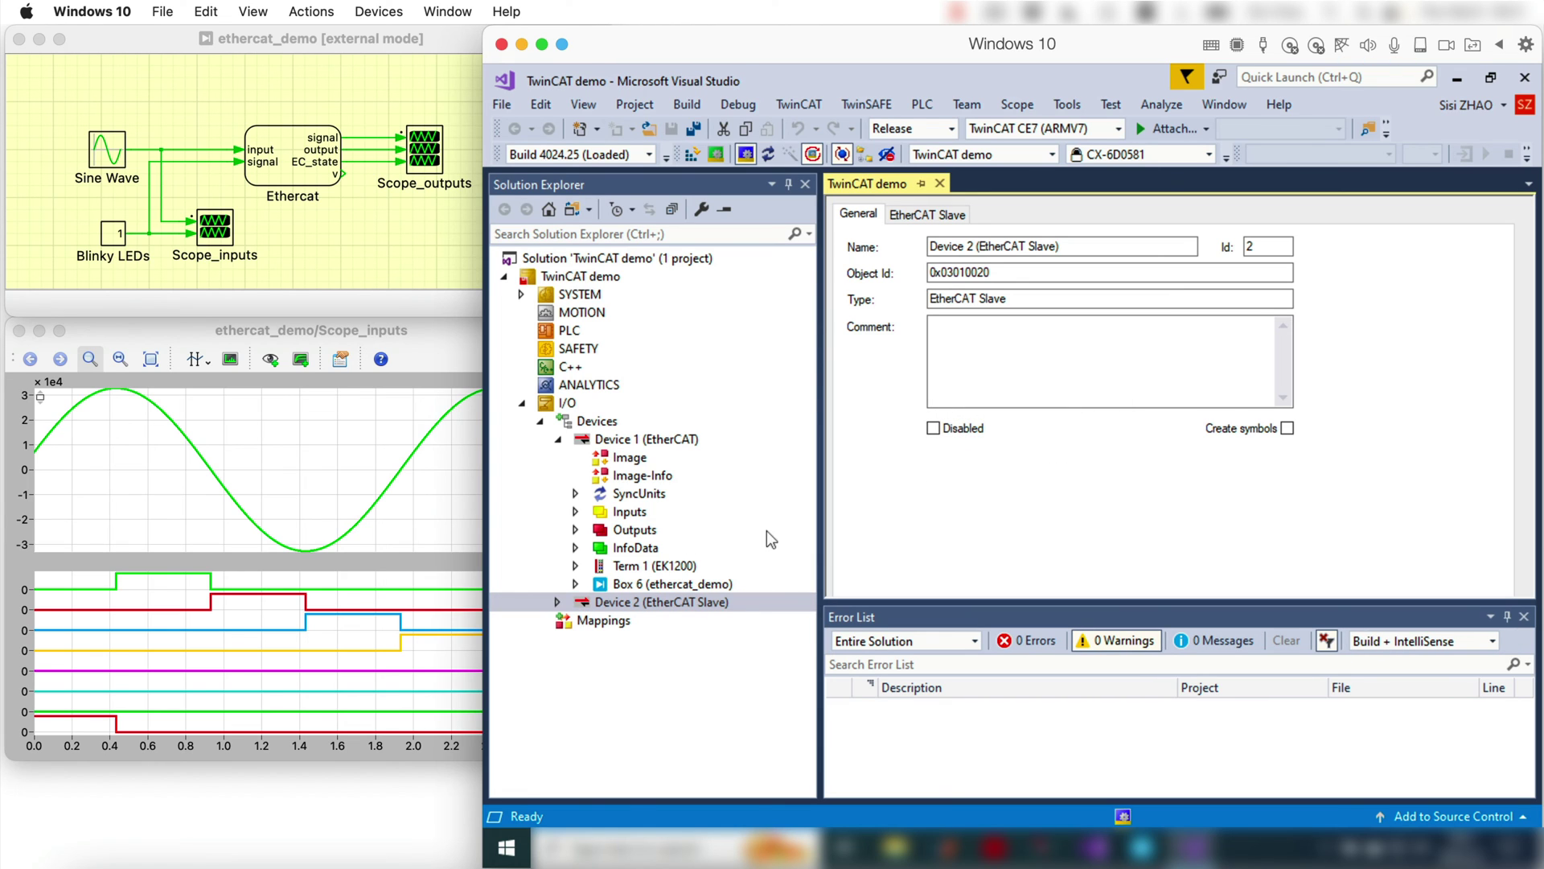
Expand Term 1 (EK1200) and inspect Terms 2–5 (EL3004, EL4004, EL1852, EK1110) and Box 6.
click(576, 565)
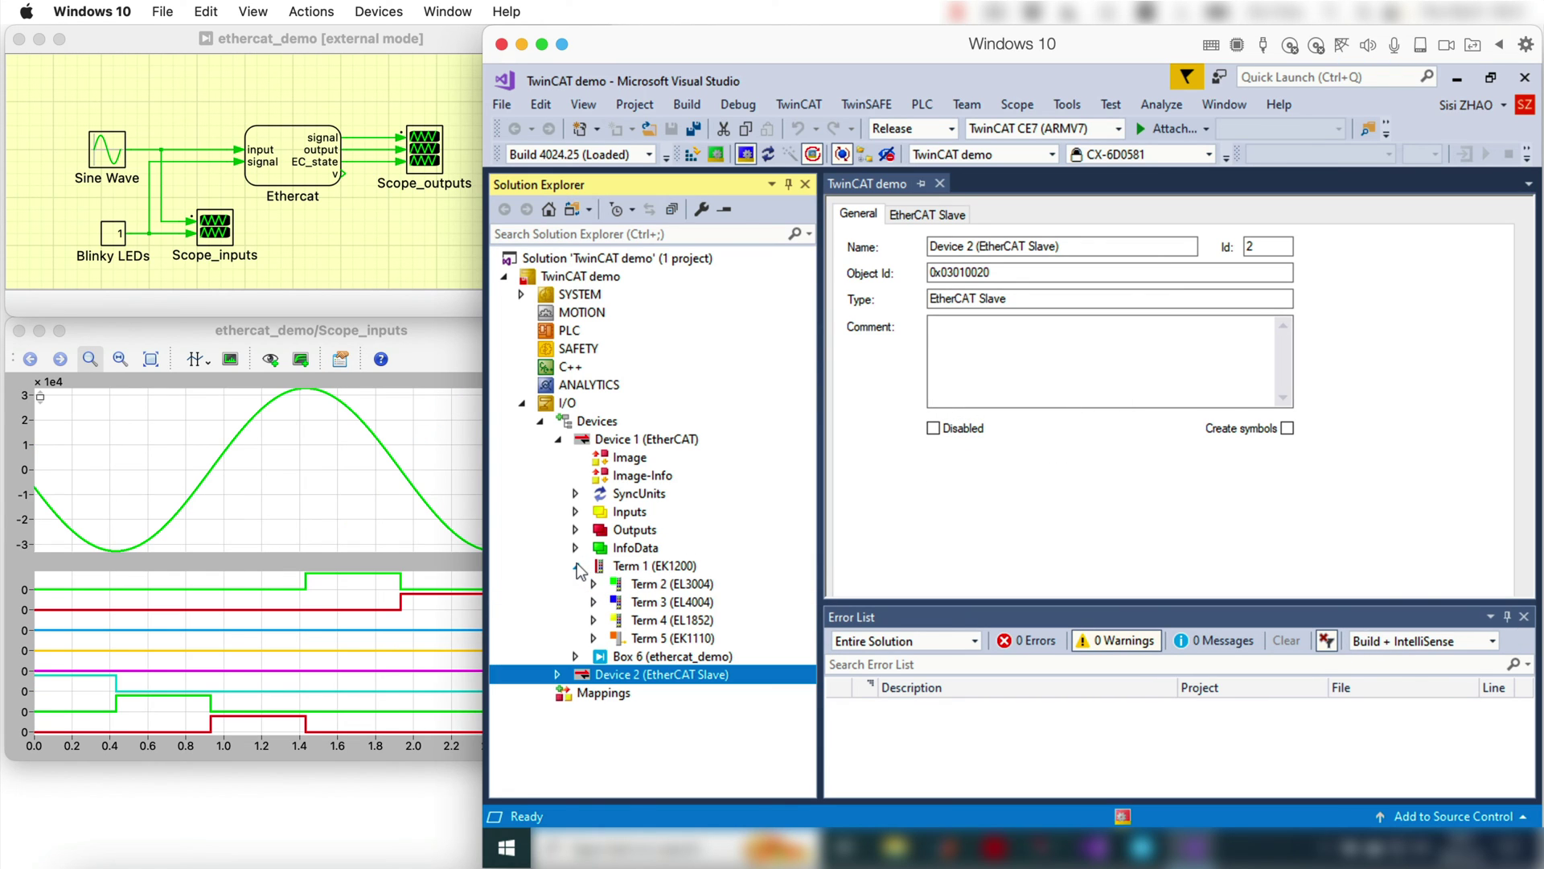
click(648, 587)
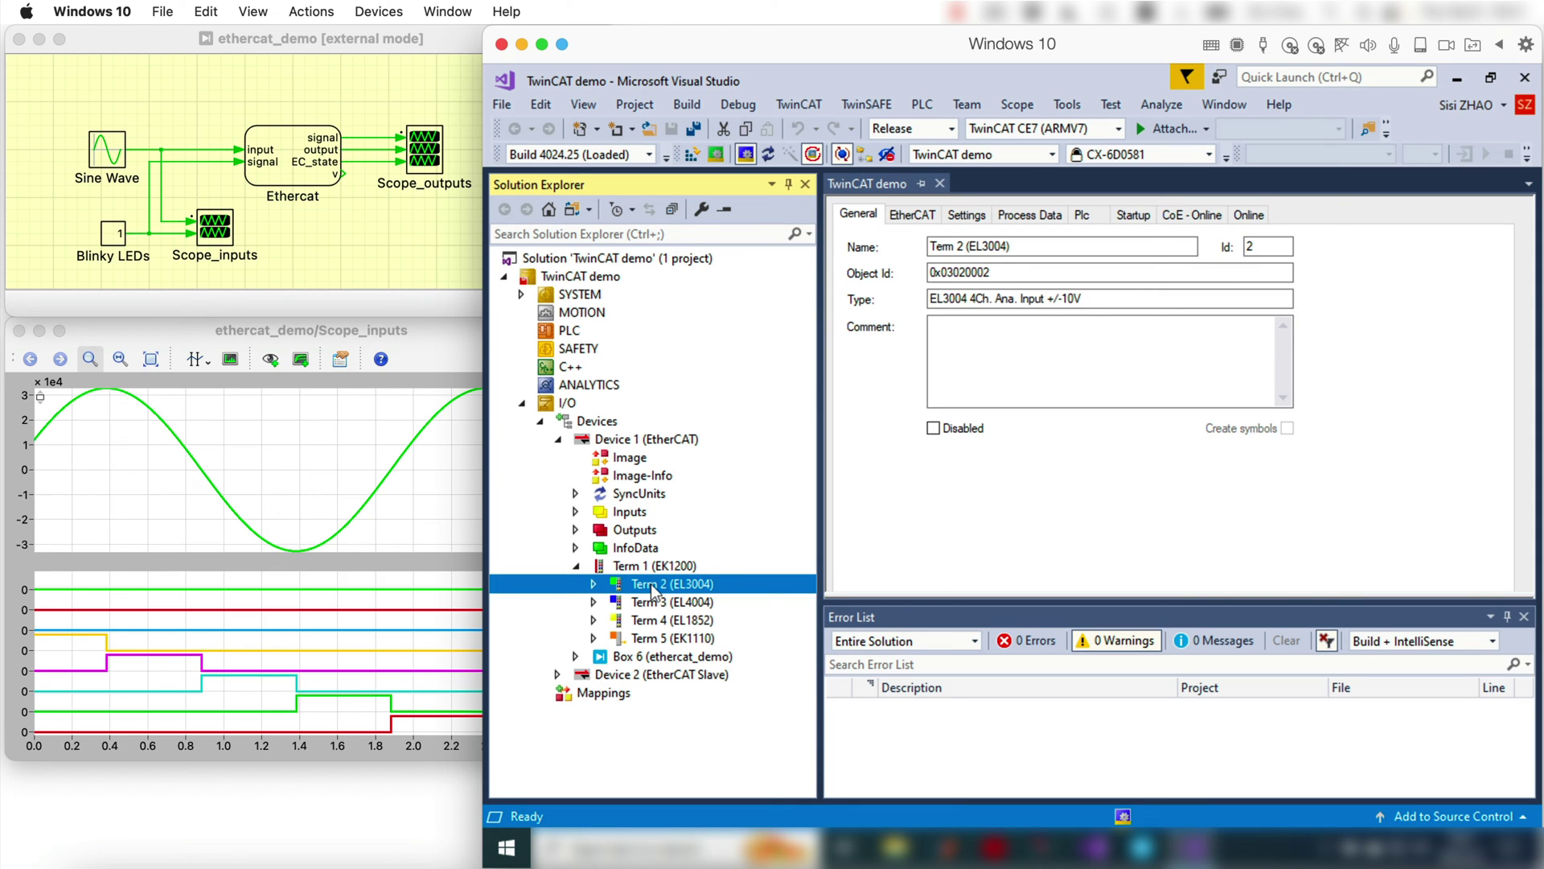
click(653, 602)
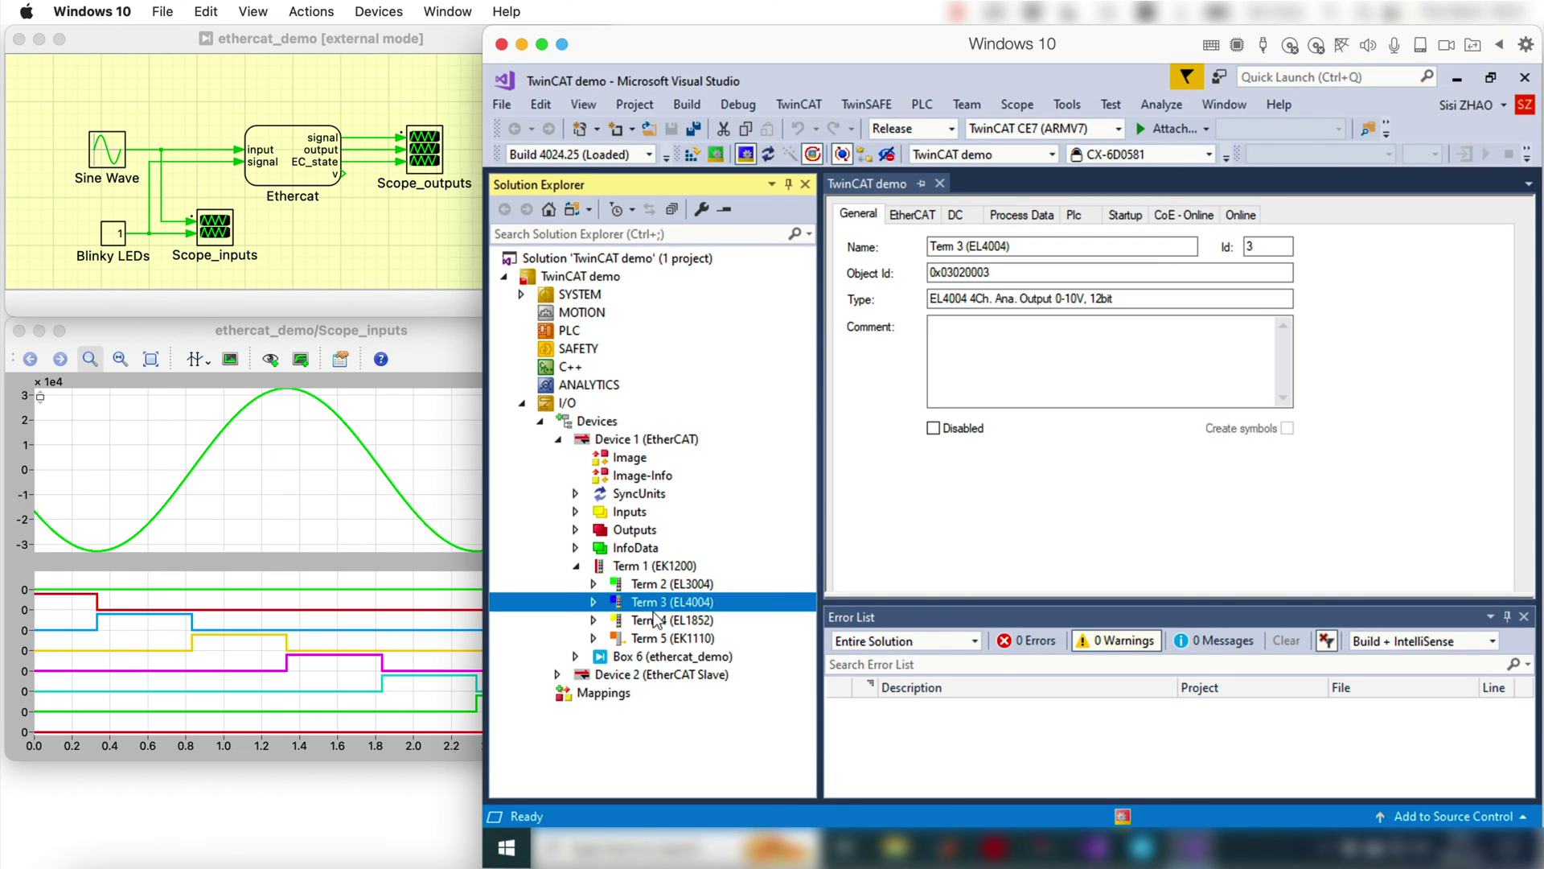
click(656, 620)
click(654, 636)
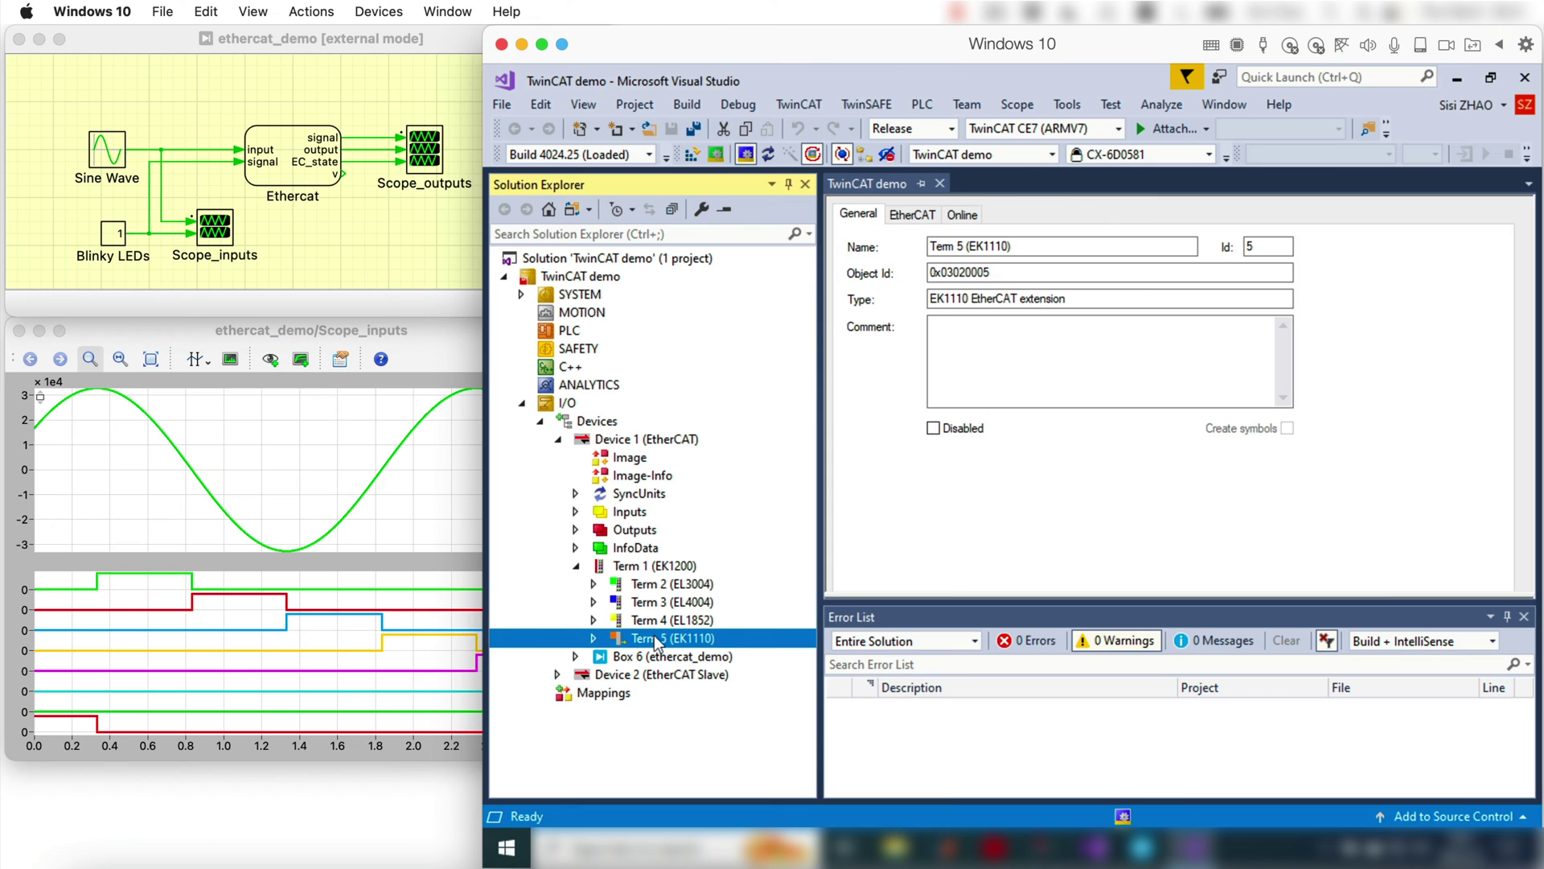
click(645, 655)
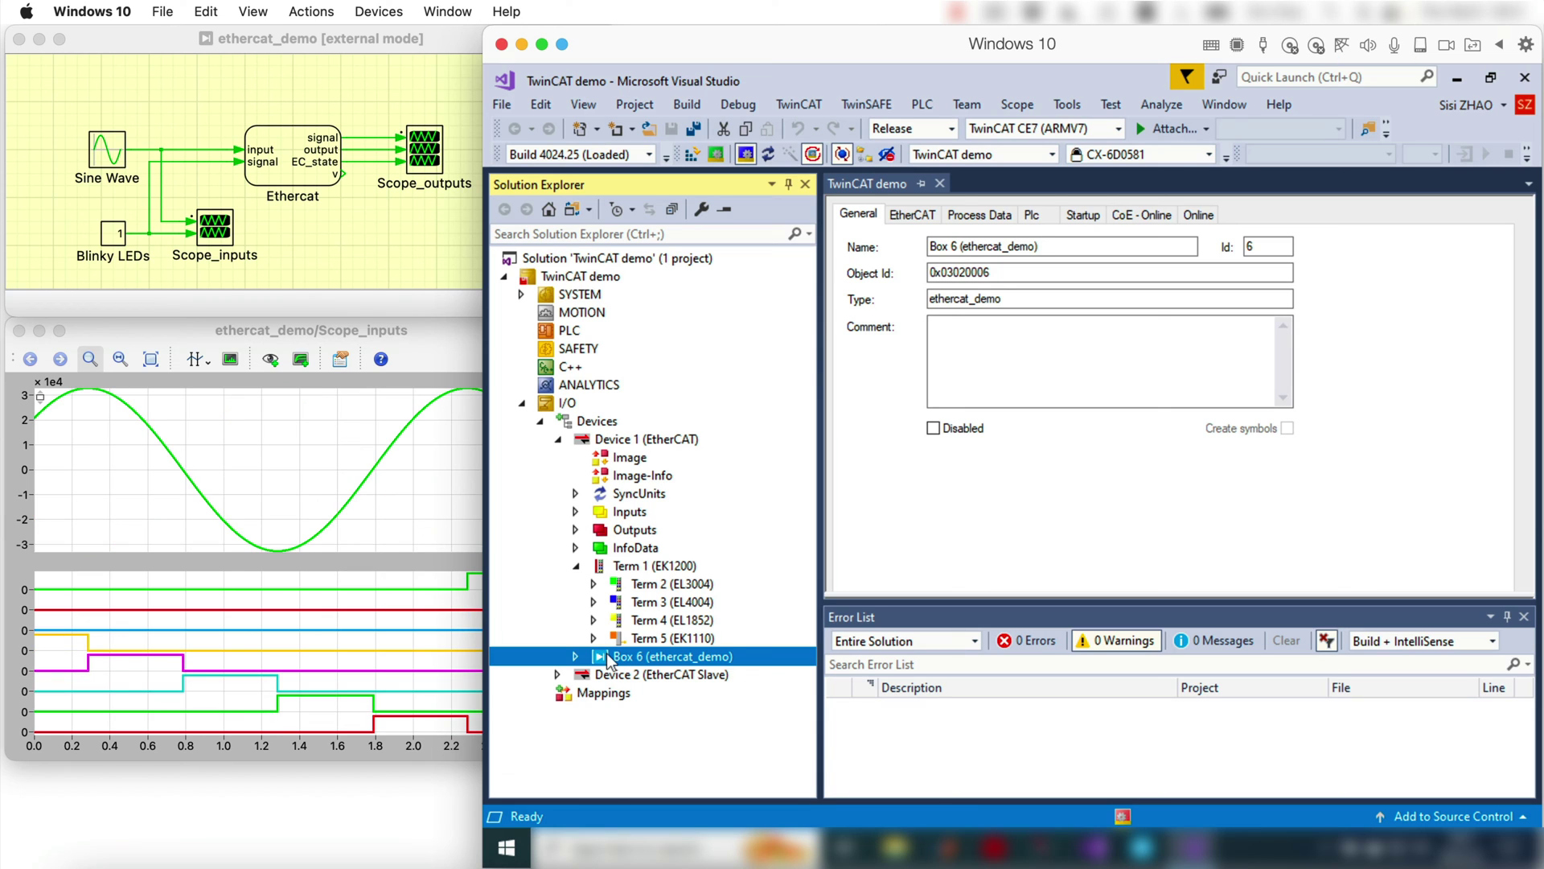
Expand Box 6's Inputs mapping and watch the online values of input, signal1 and signal8.
click(575, 656)
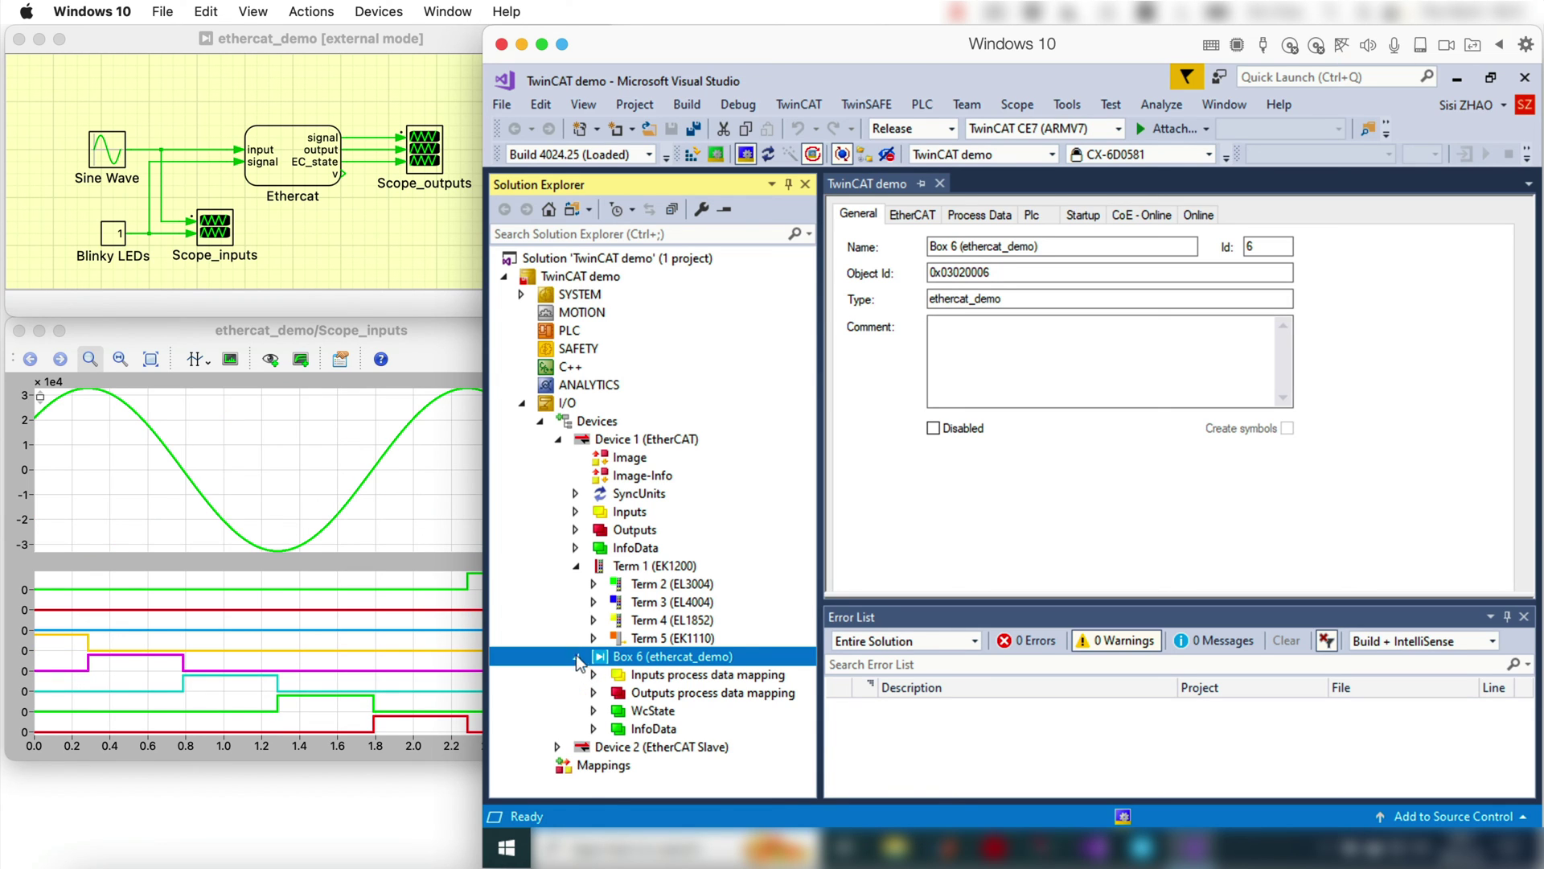
click(592, 672)
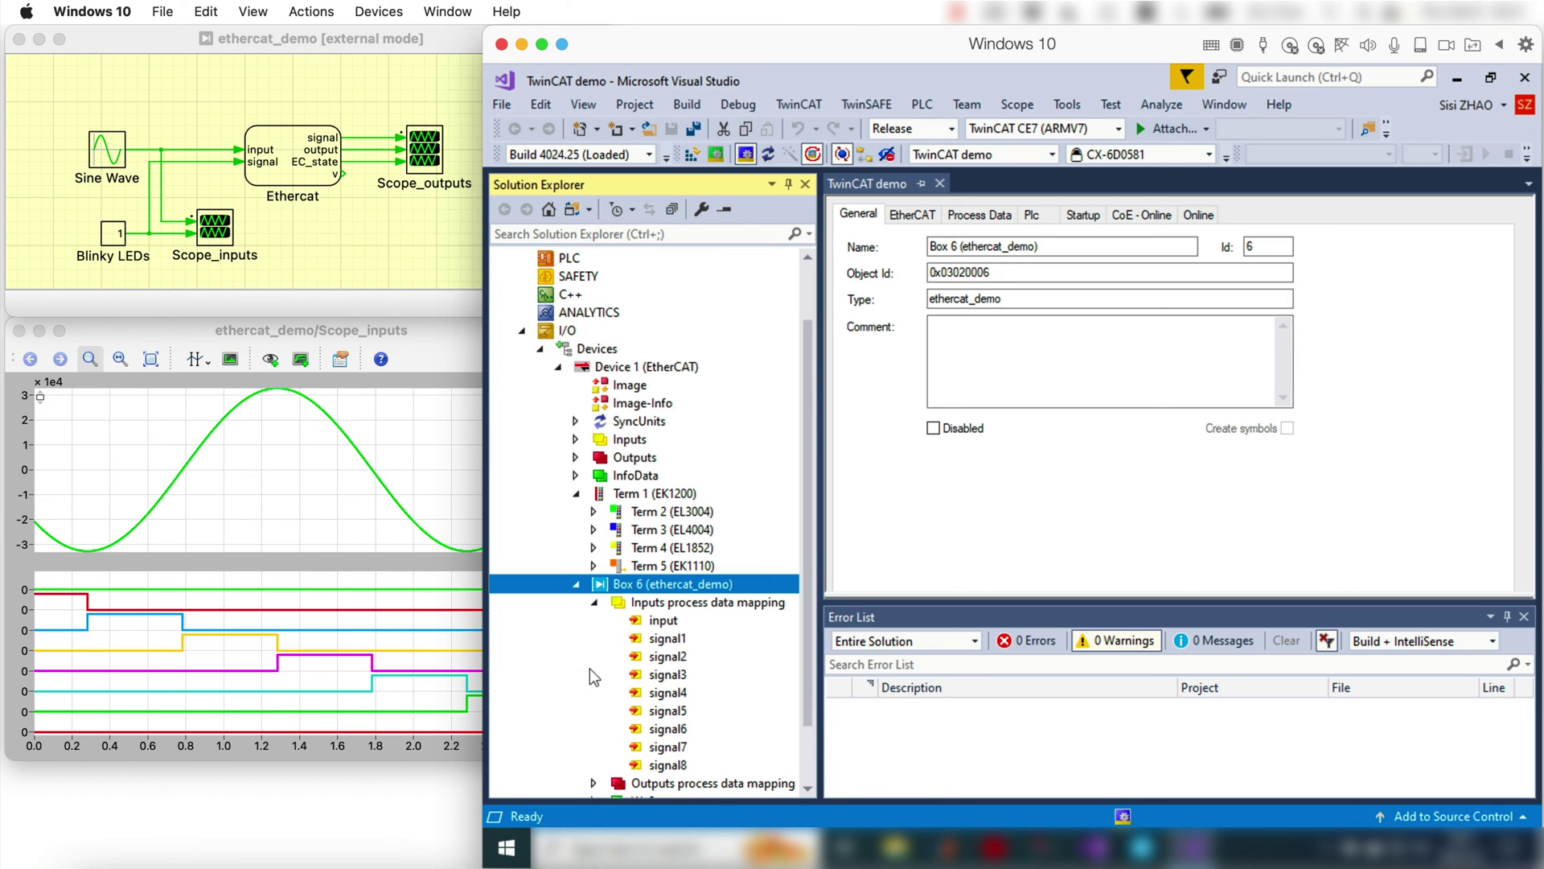
click(674, 622)
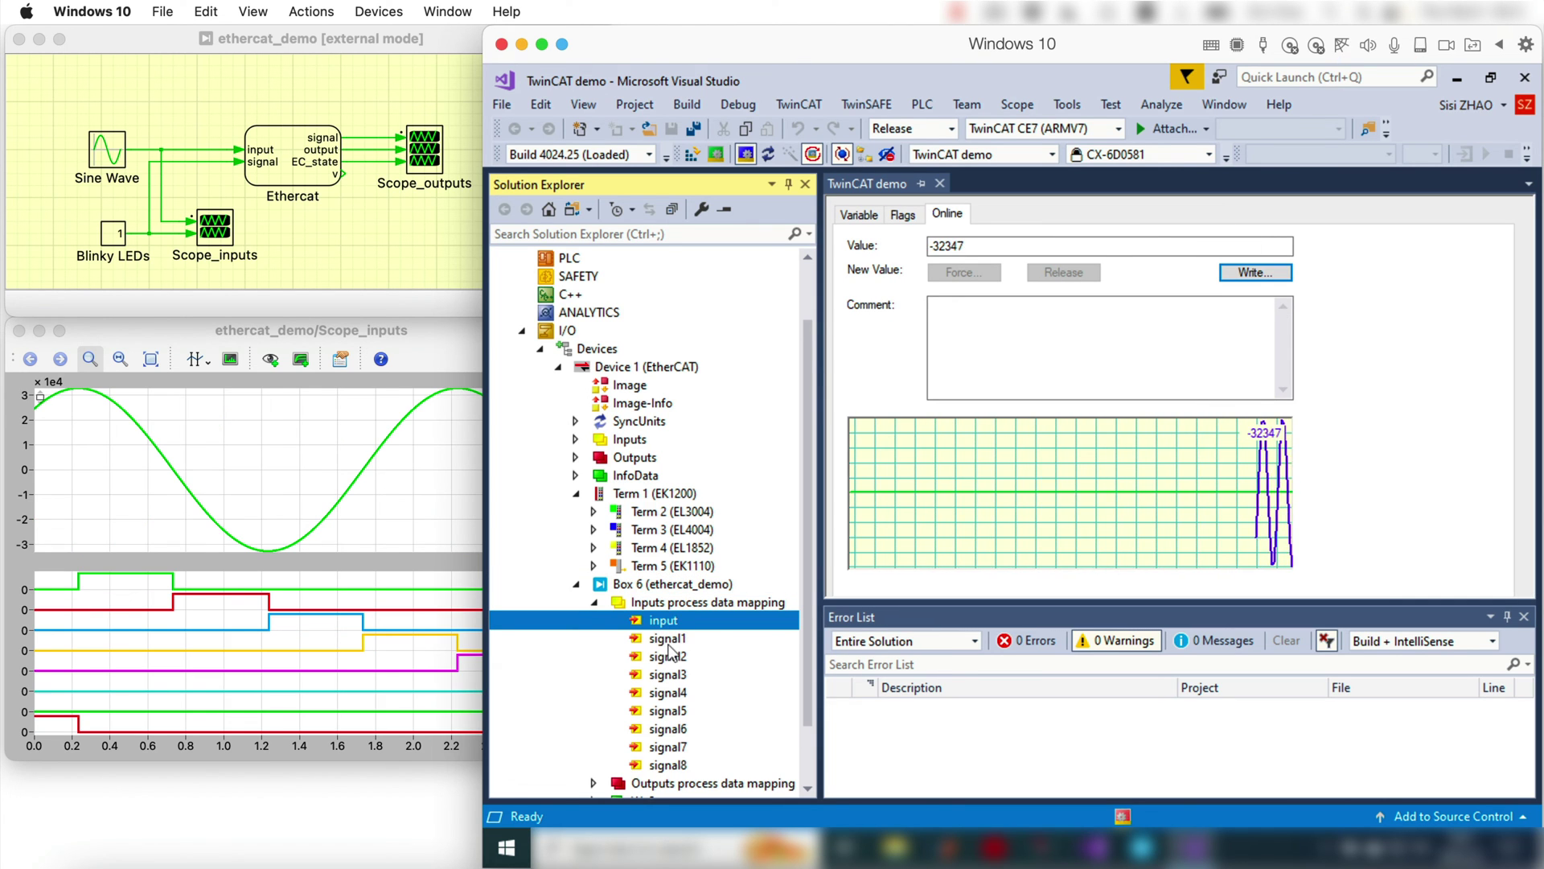
click(669, 639)
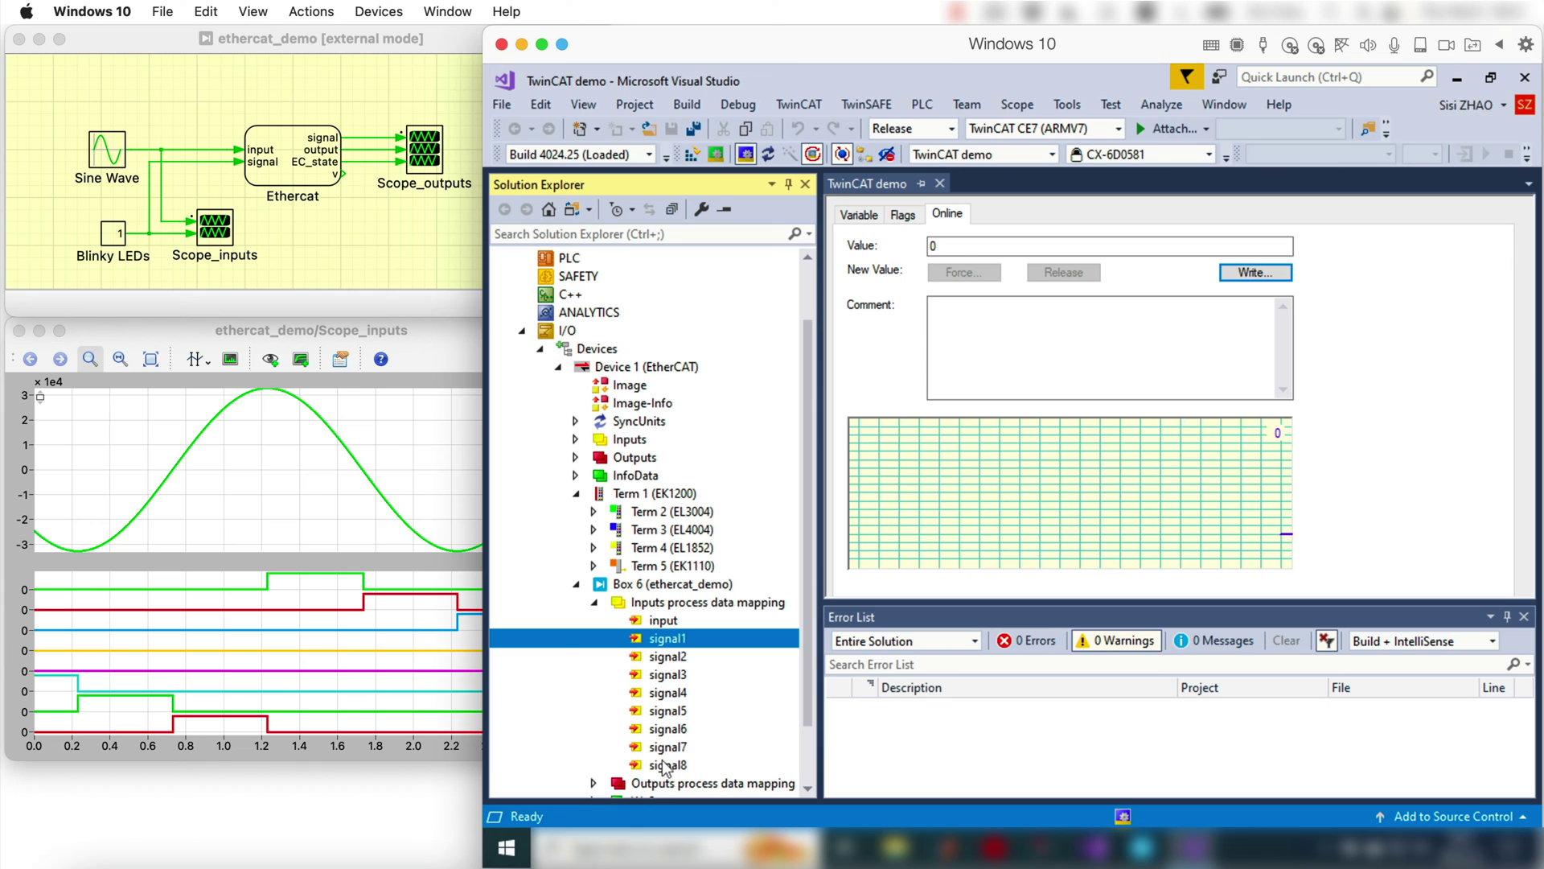
click(666, 765)
click(674, 638)
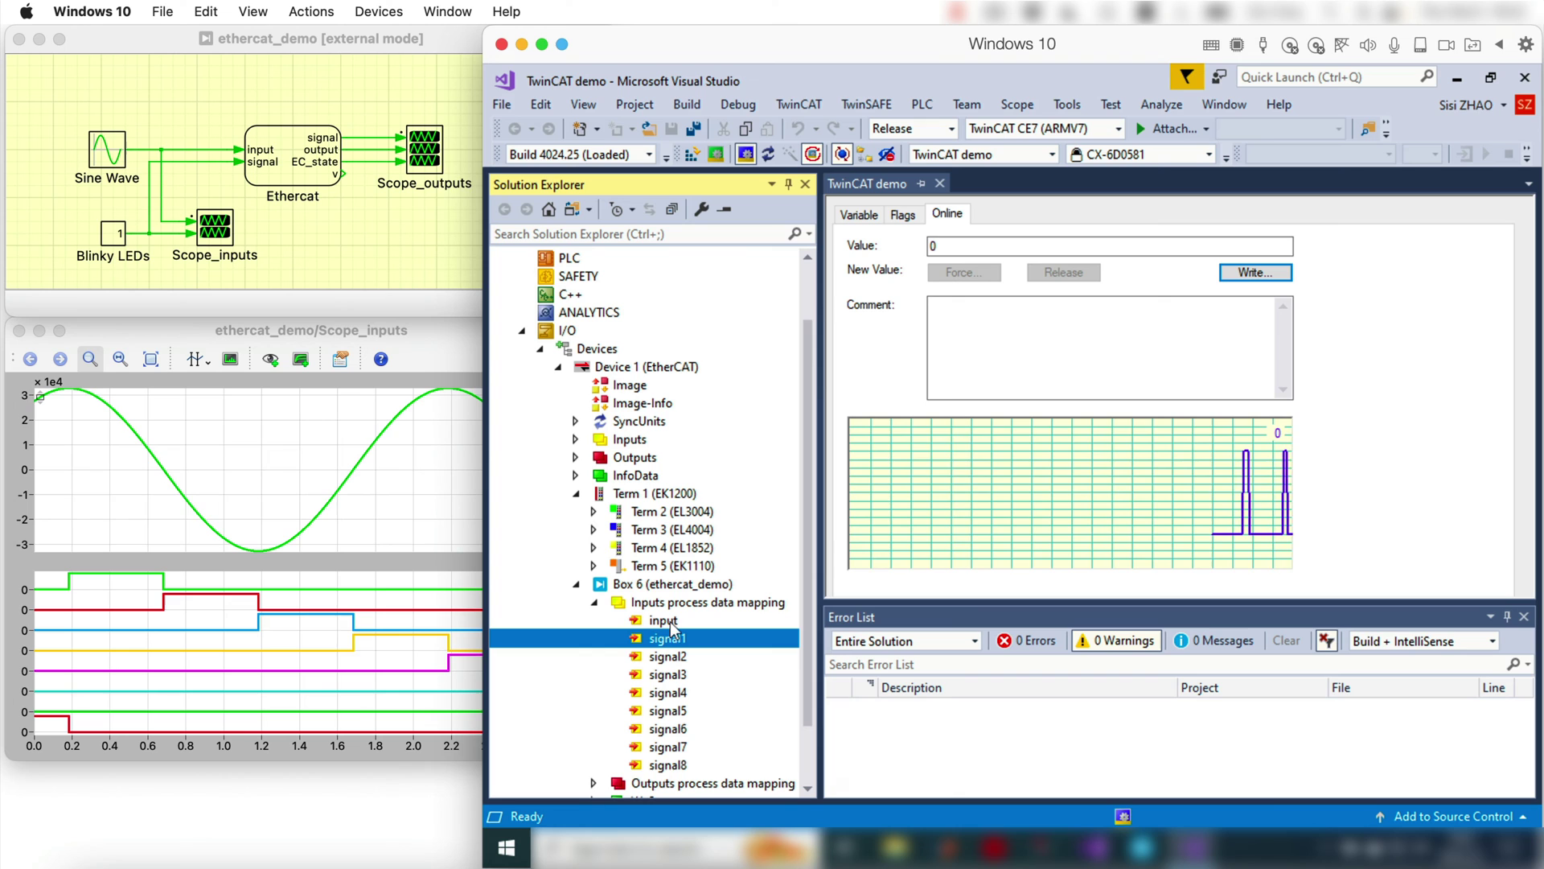
Expand EL1852 Channel 9 and online-write its Output to 1, then back to 0.
click(593, 547)
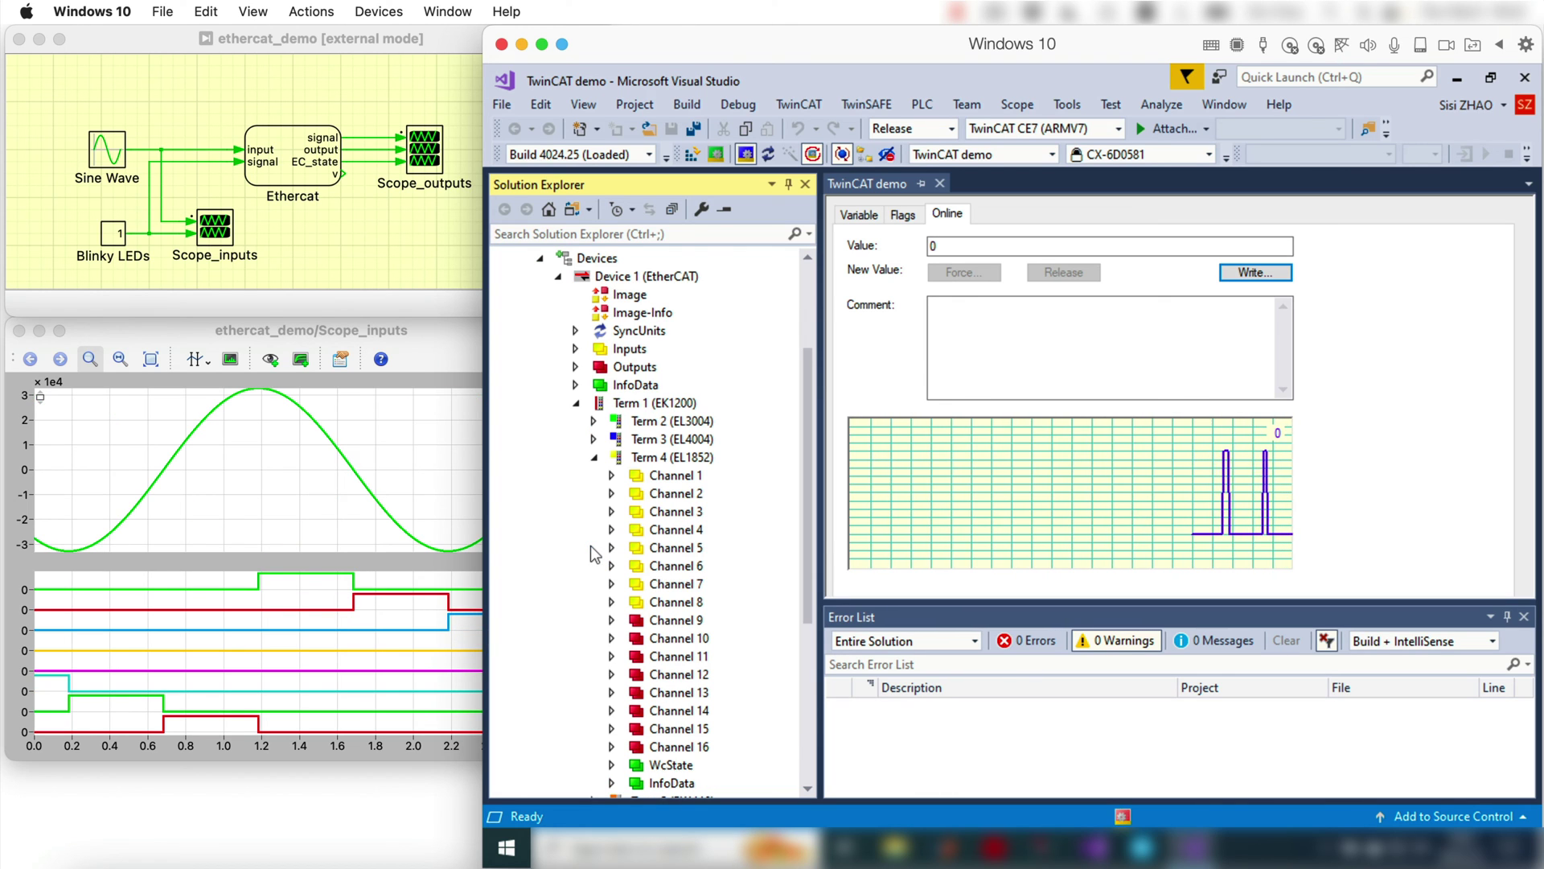
click(612, 620)
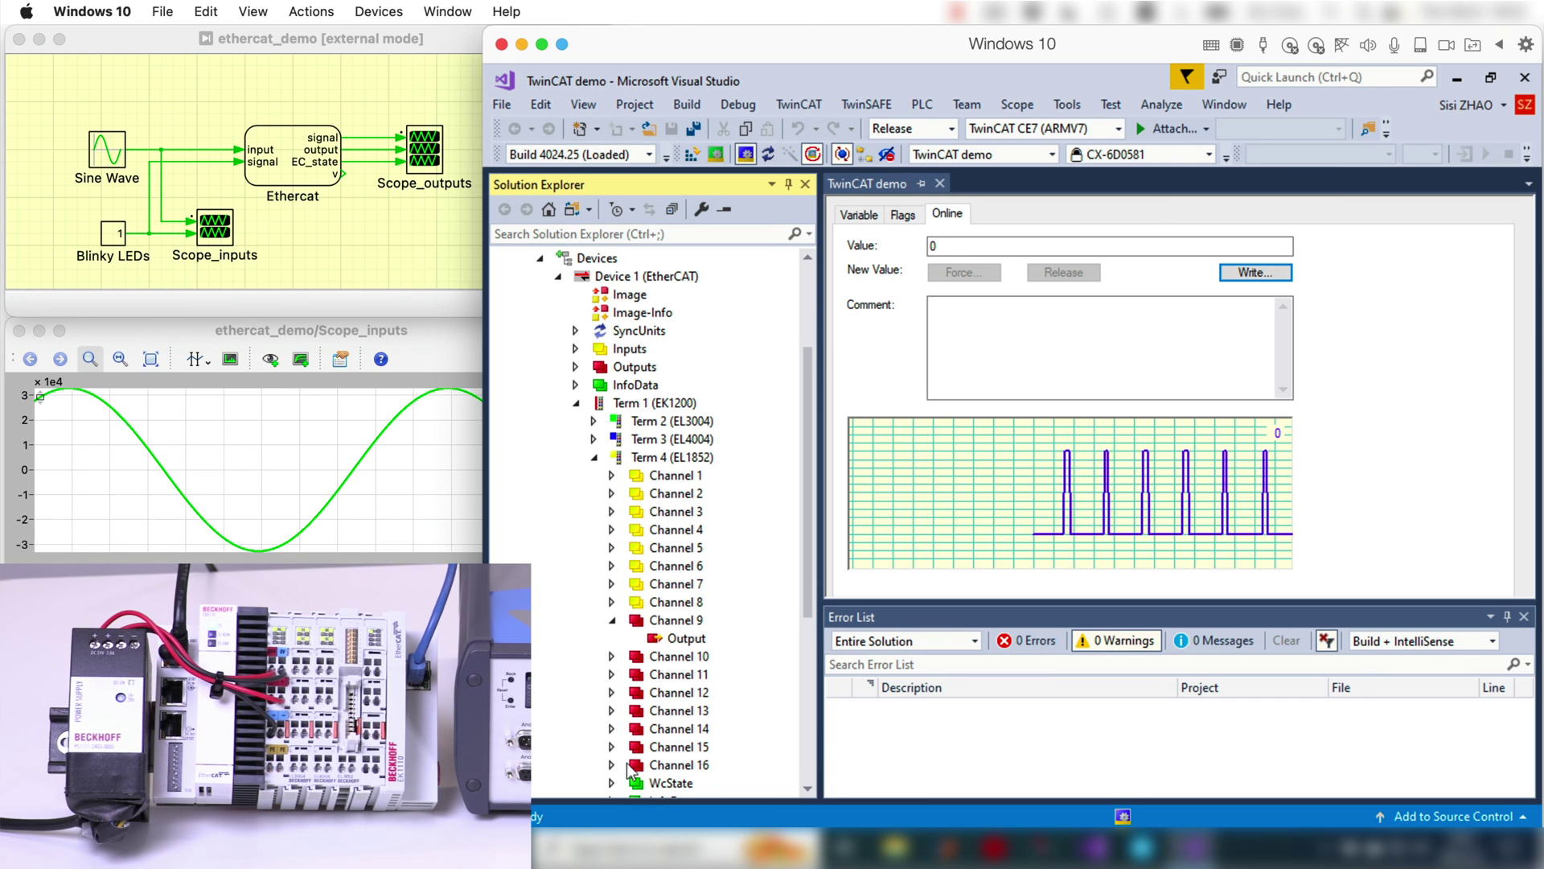
right_click(669, 638)
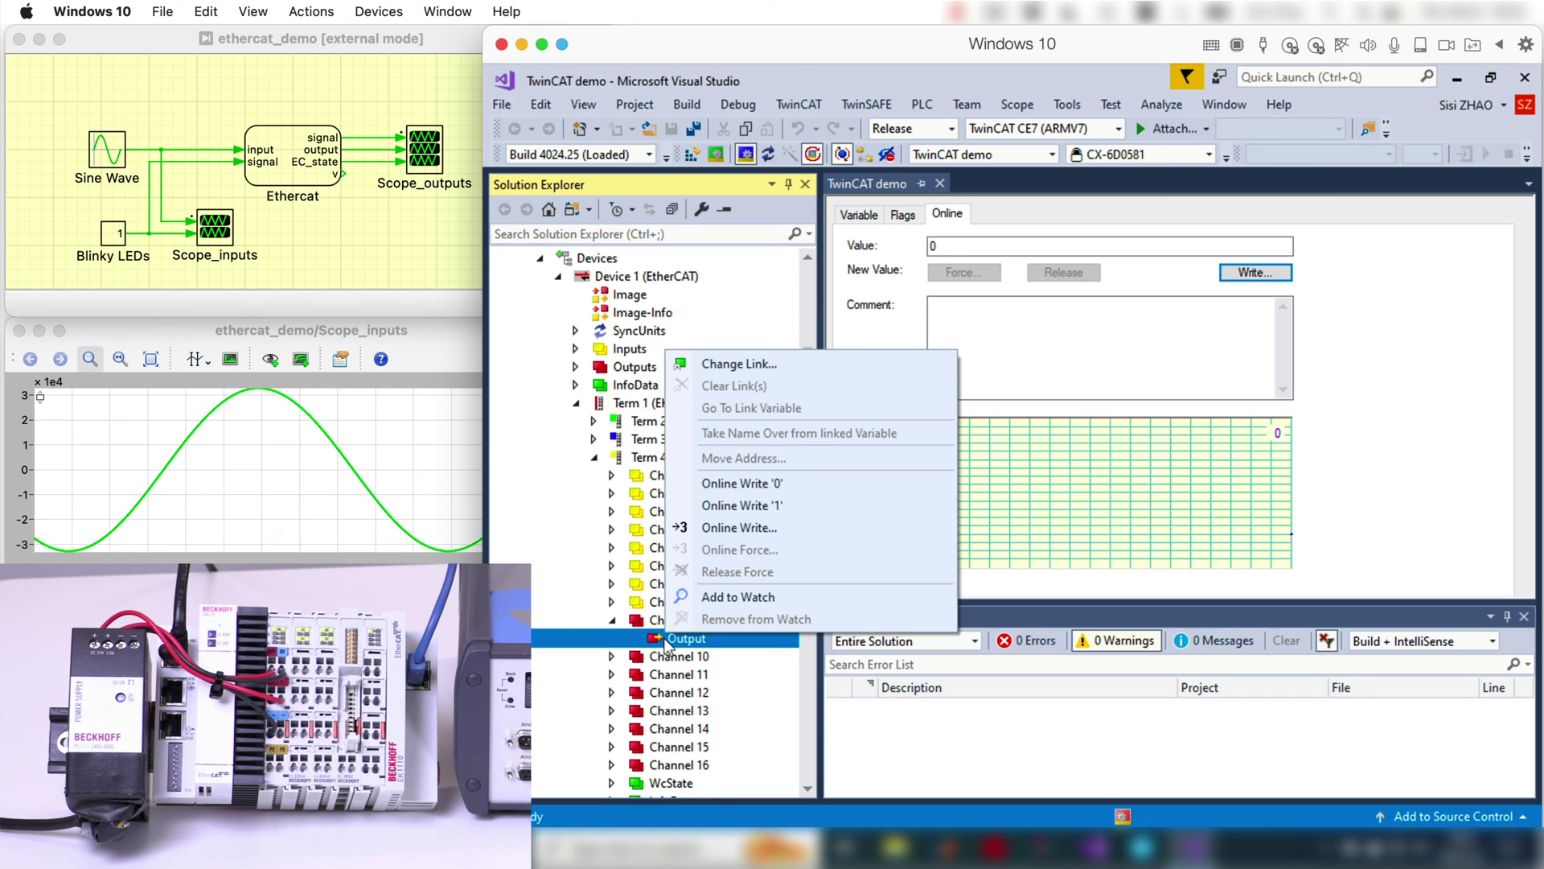
click(746, 505)
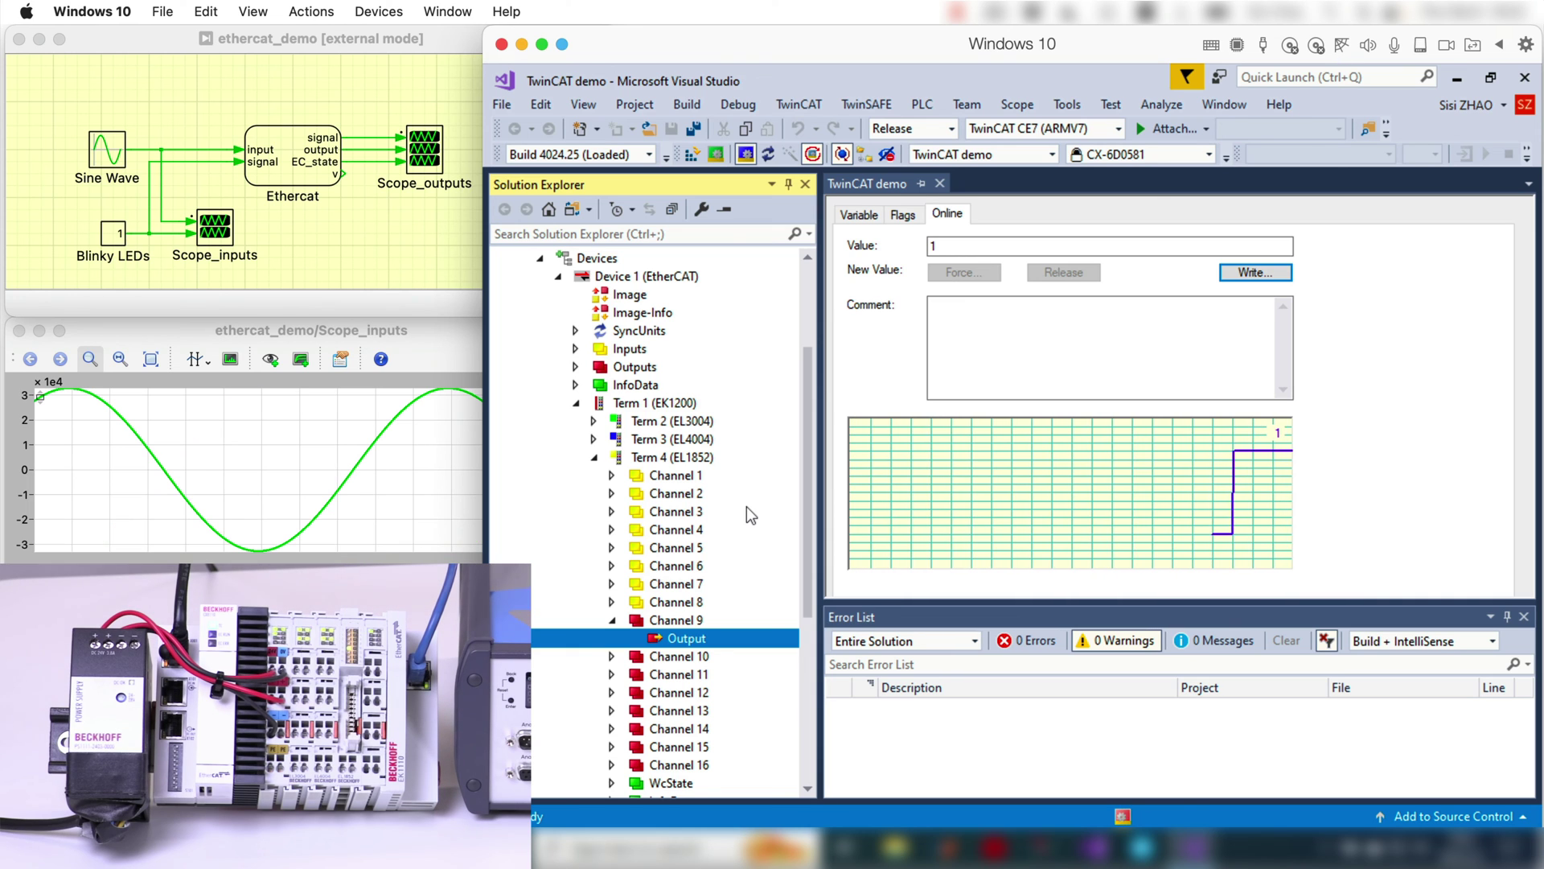
right_click(683, 644)
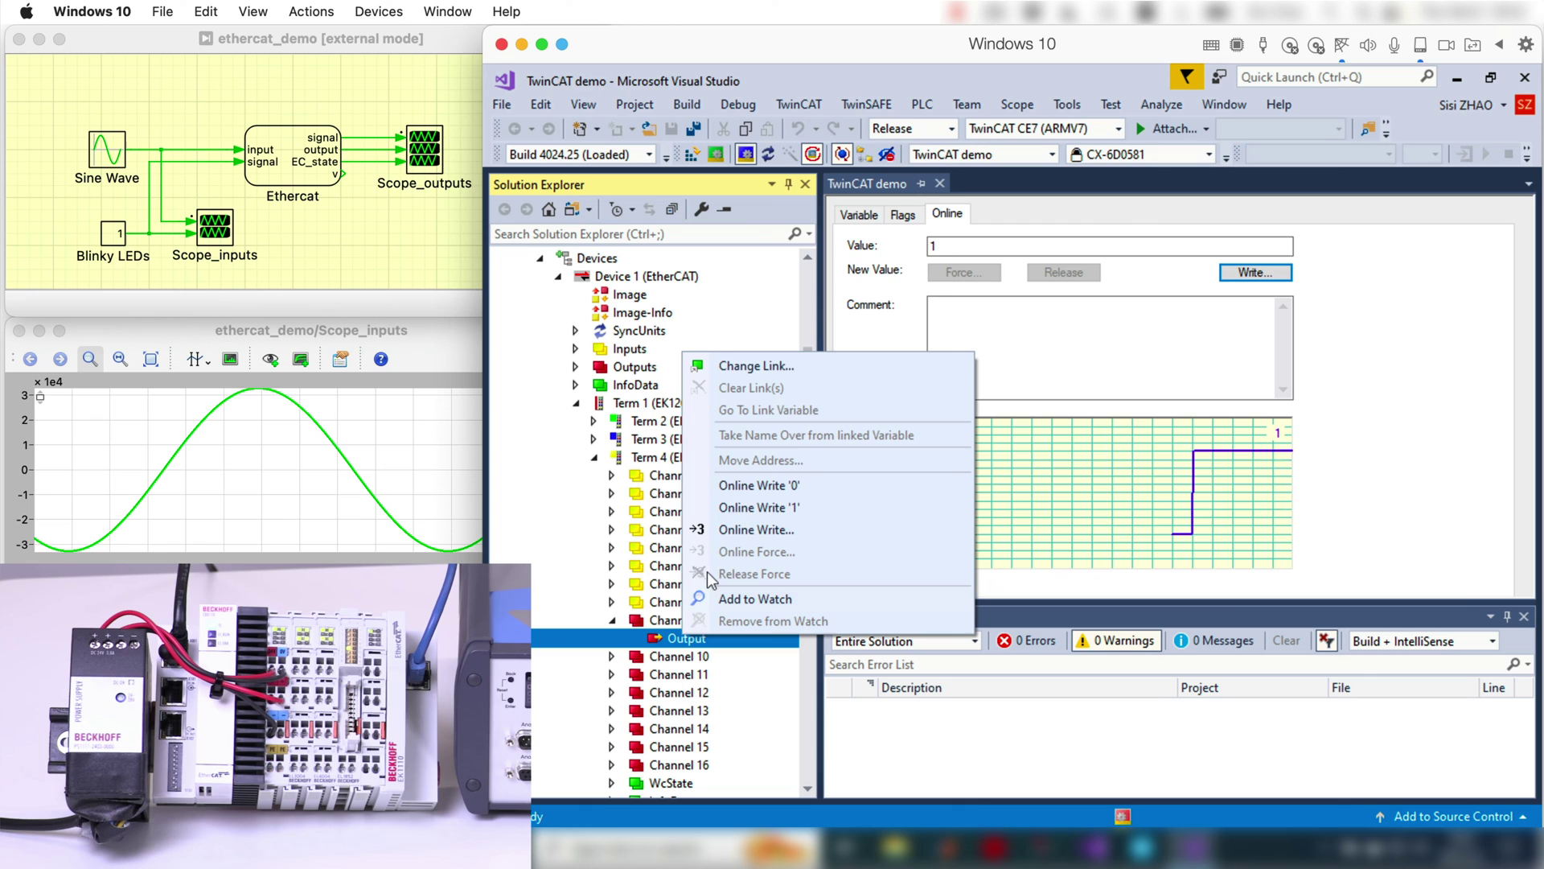
click(740, 487)
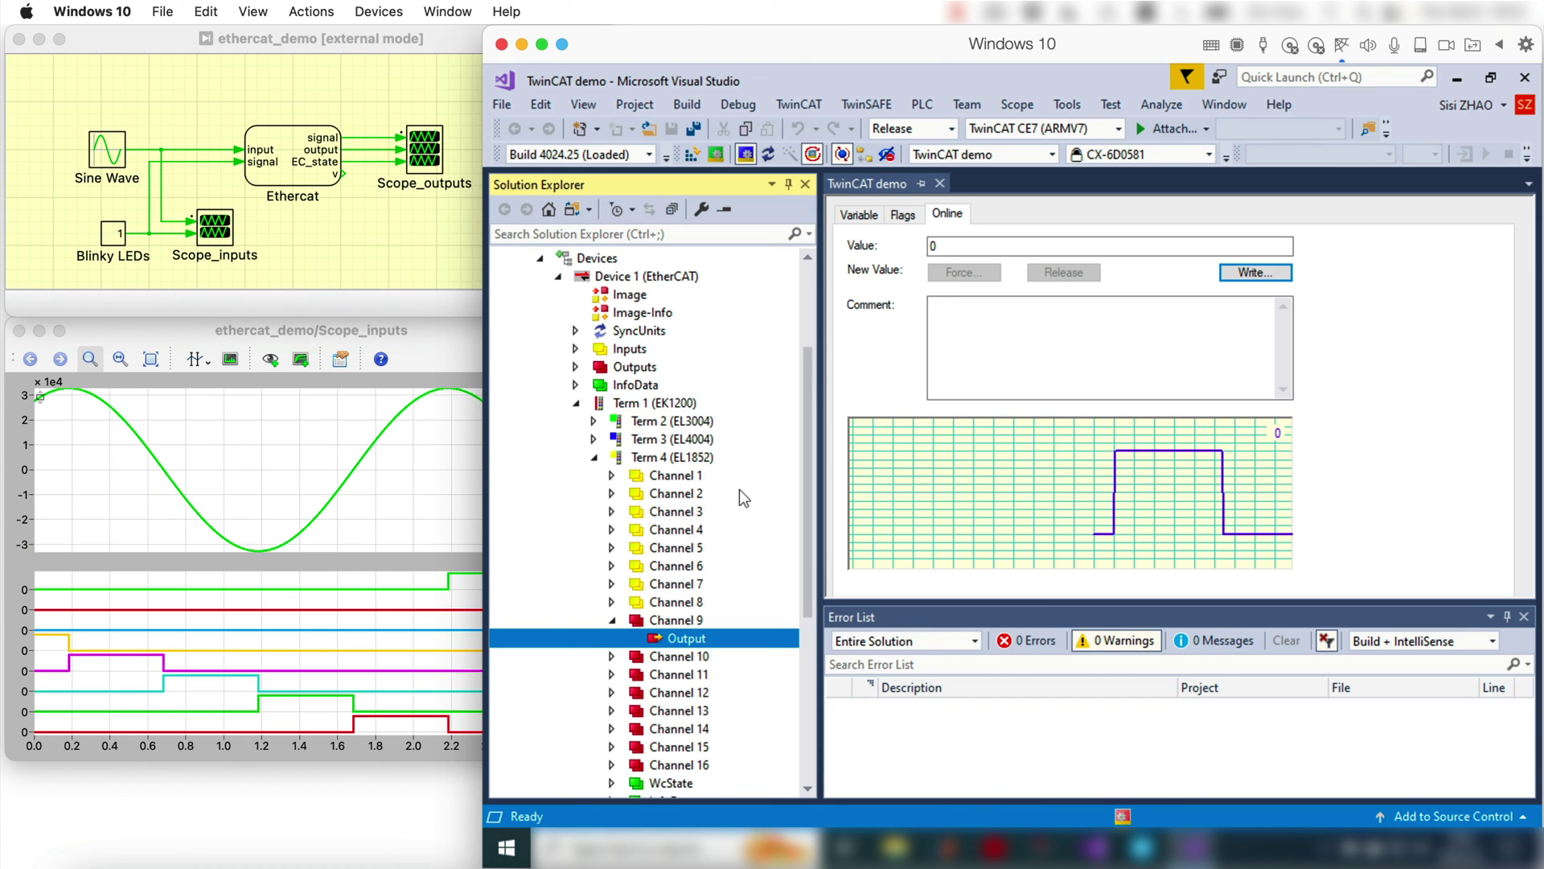
Scroll Solution Explorer down to Box 6's signal1–signal8 inputs.
scroll(706, 642, down, 6)
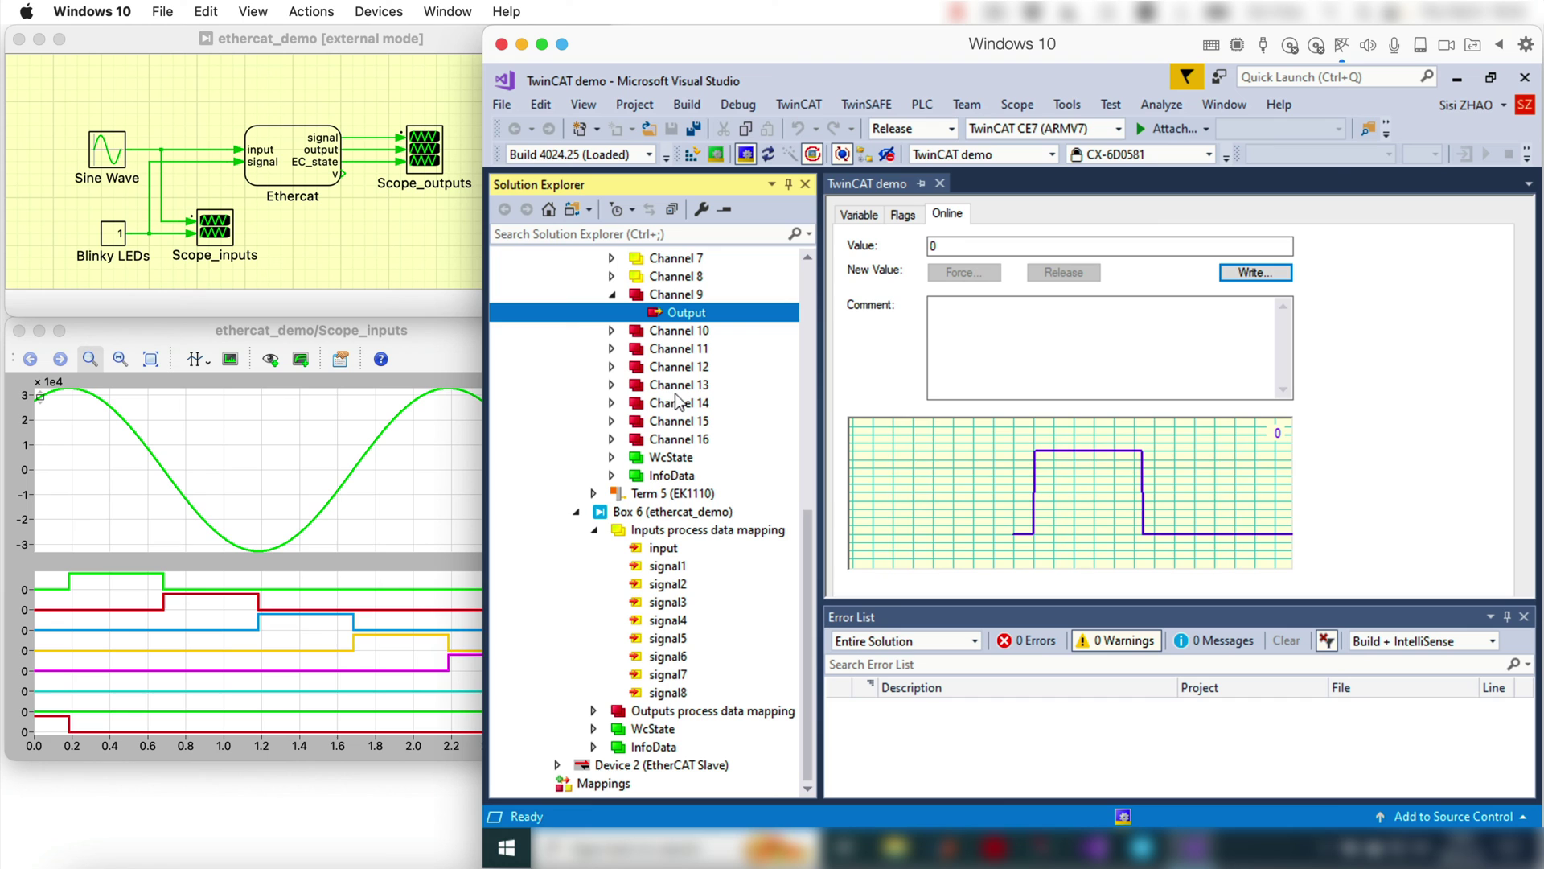
Link signal1 to EL1852 output QX 45.0 via Change Link.
click(666, 568)
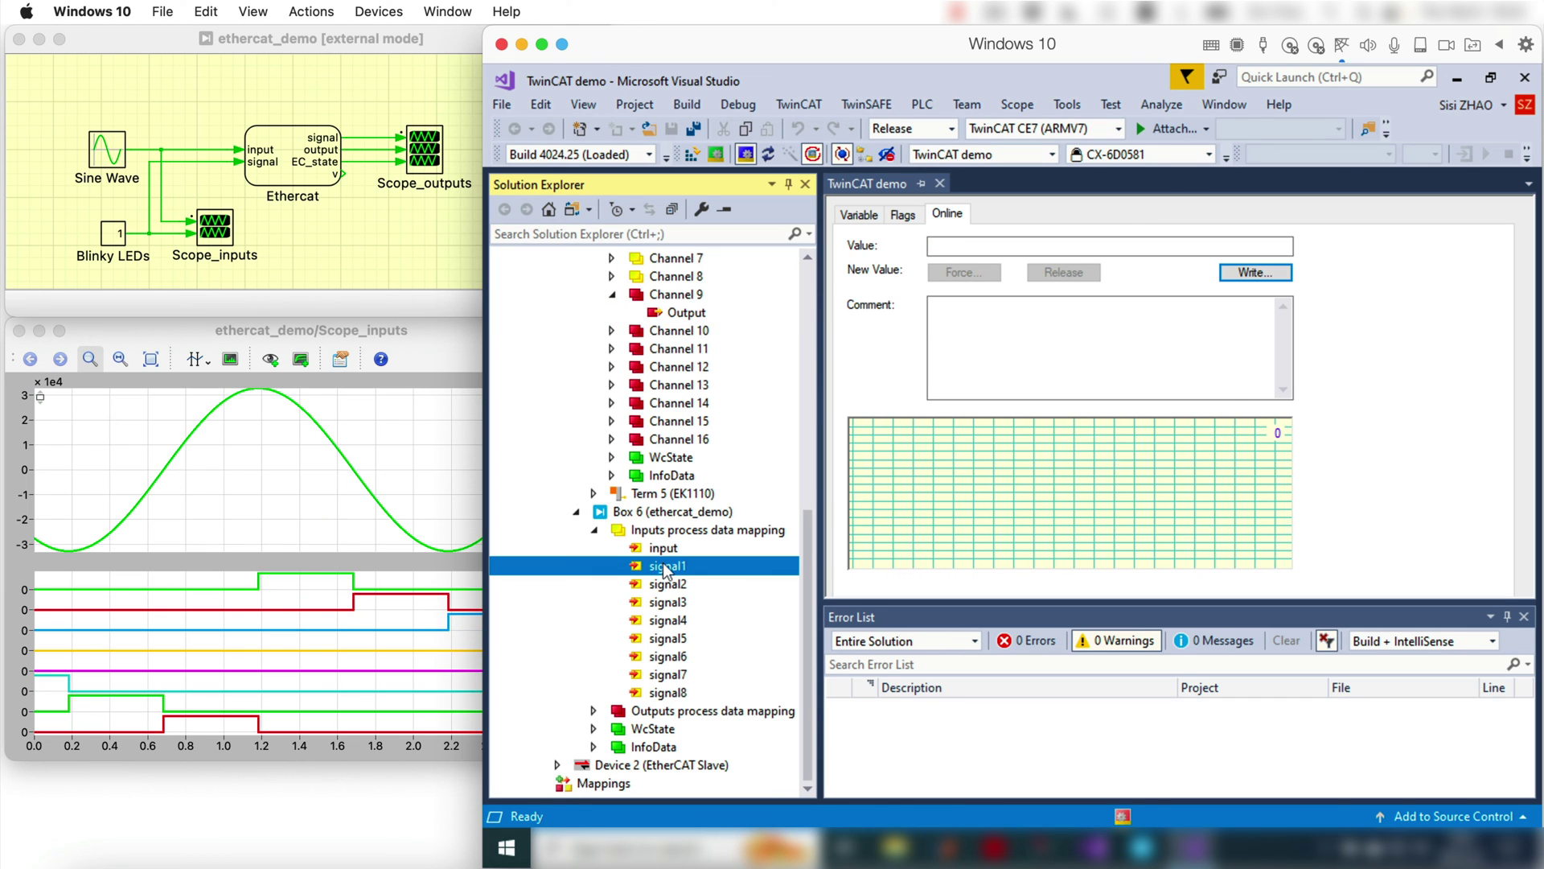
right_click(665, 568)
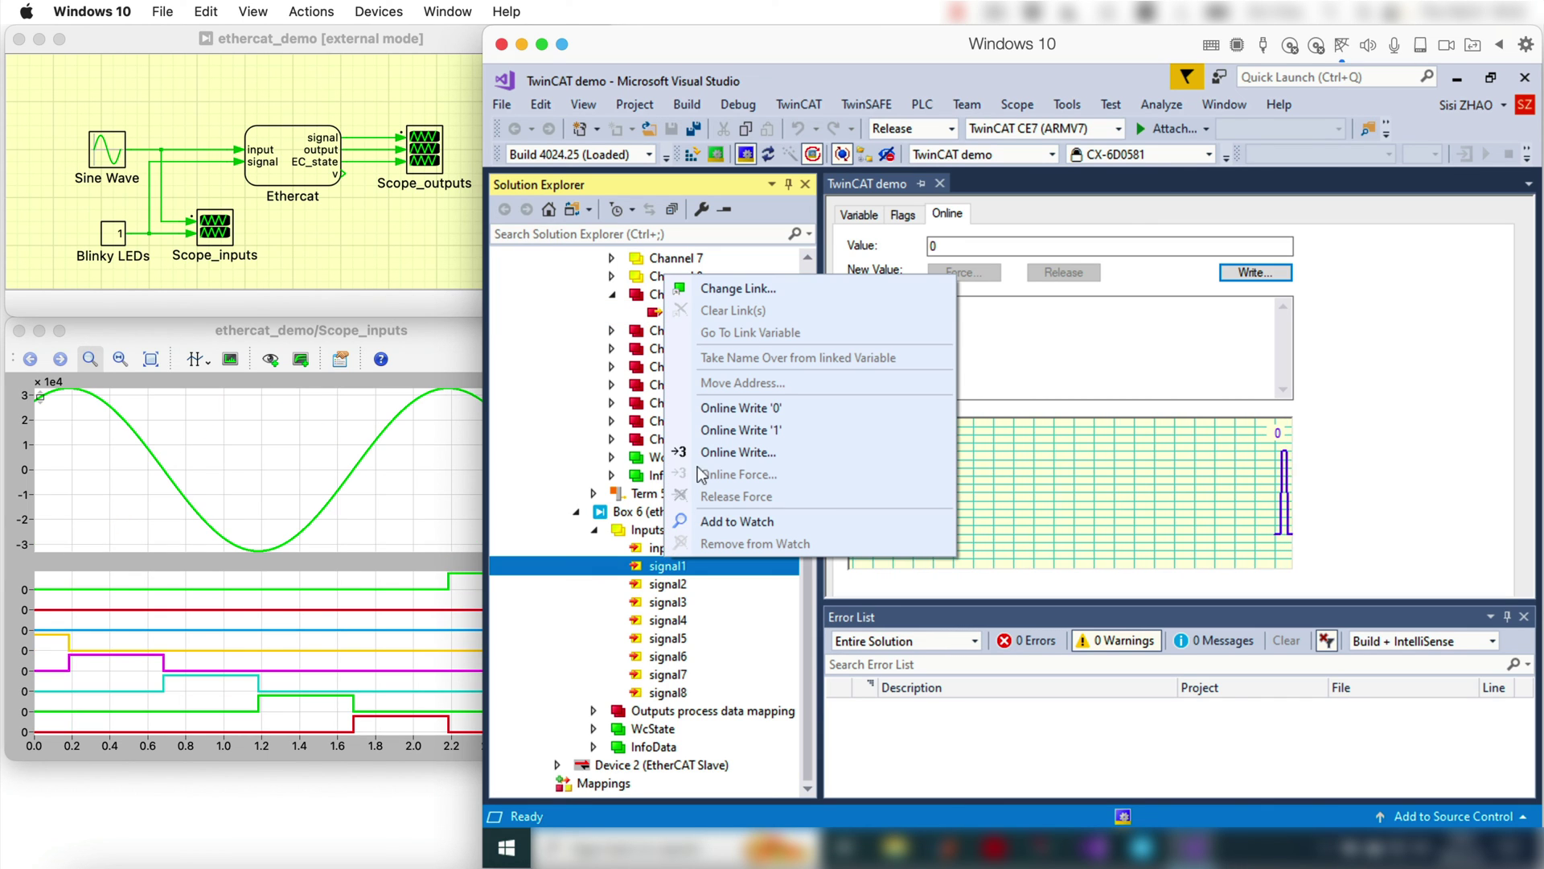
click(739, 289)
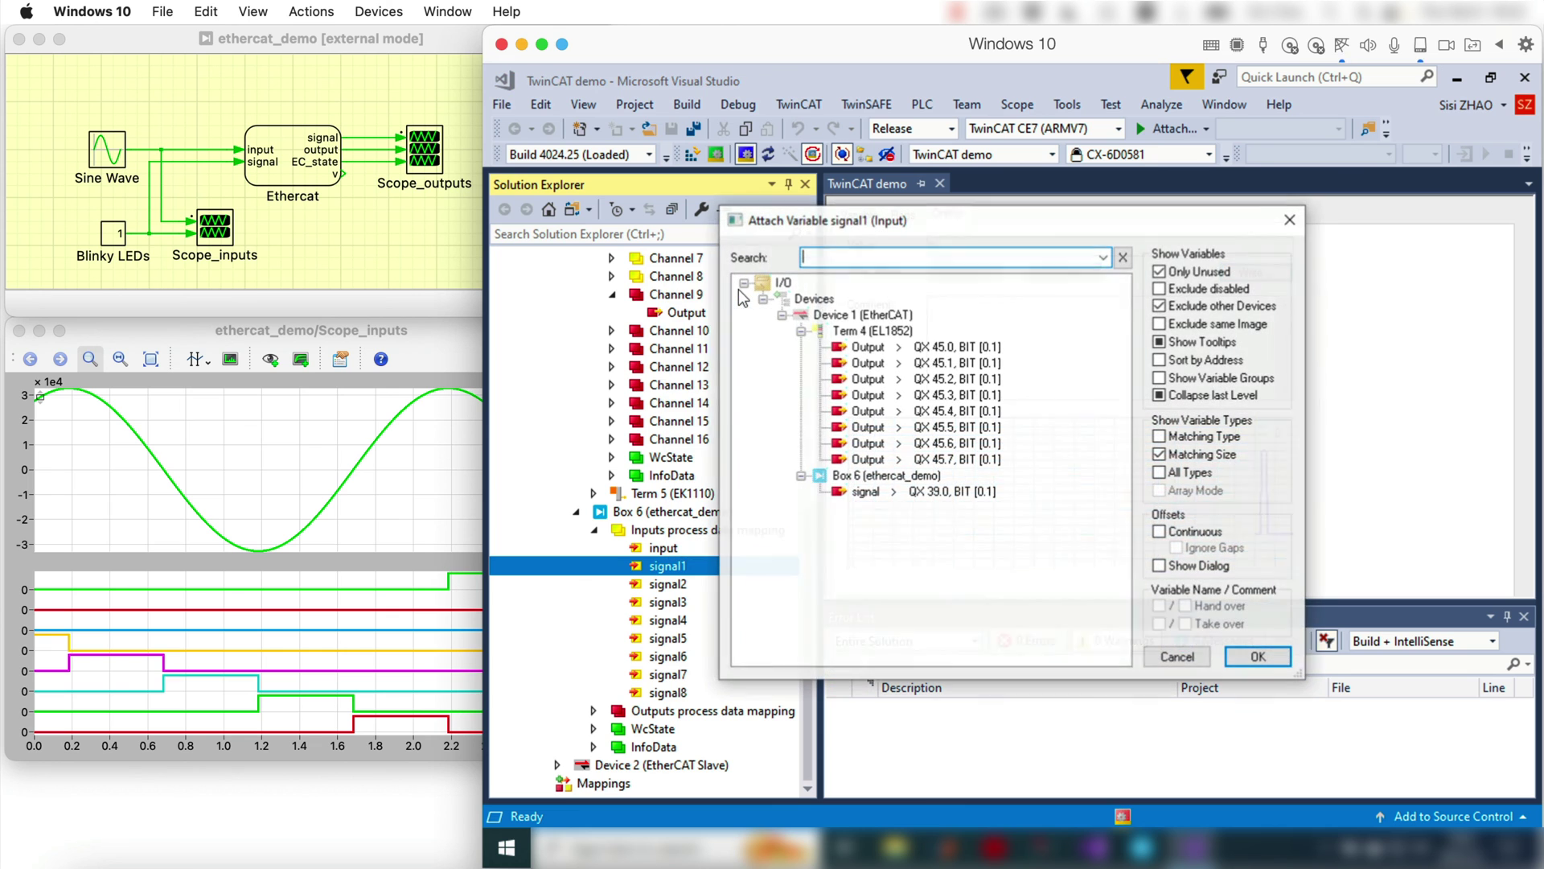
click(858, 348)
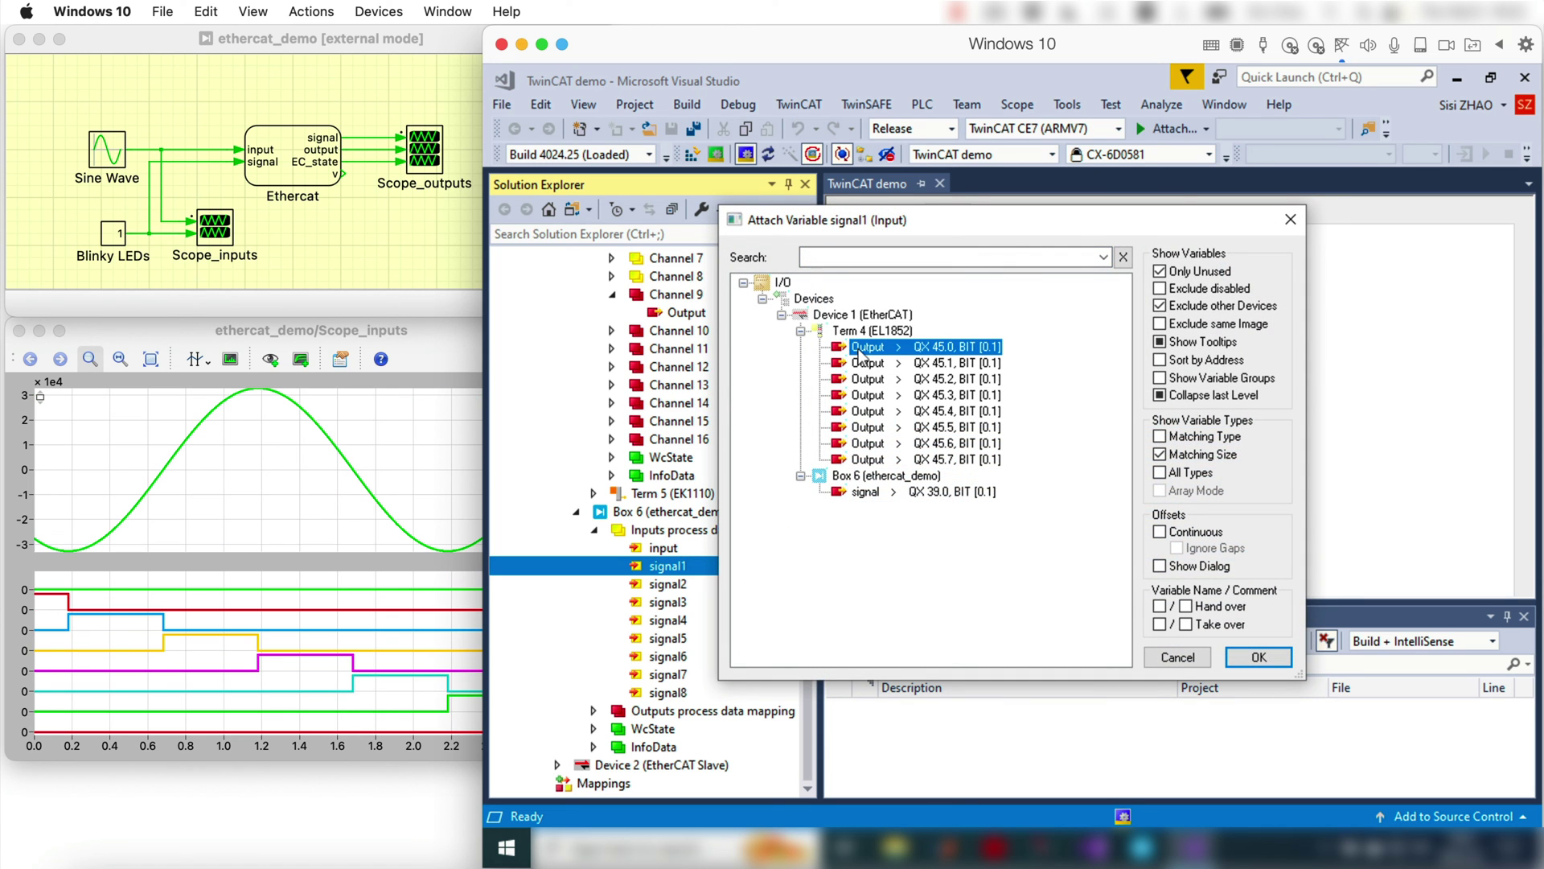
double_click(857, 349)
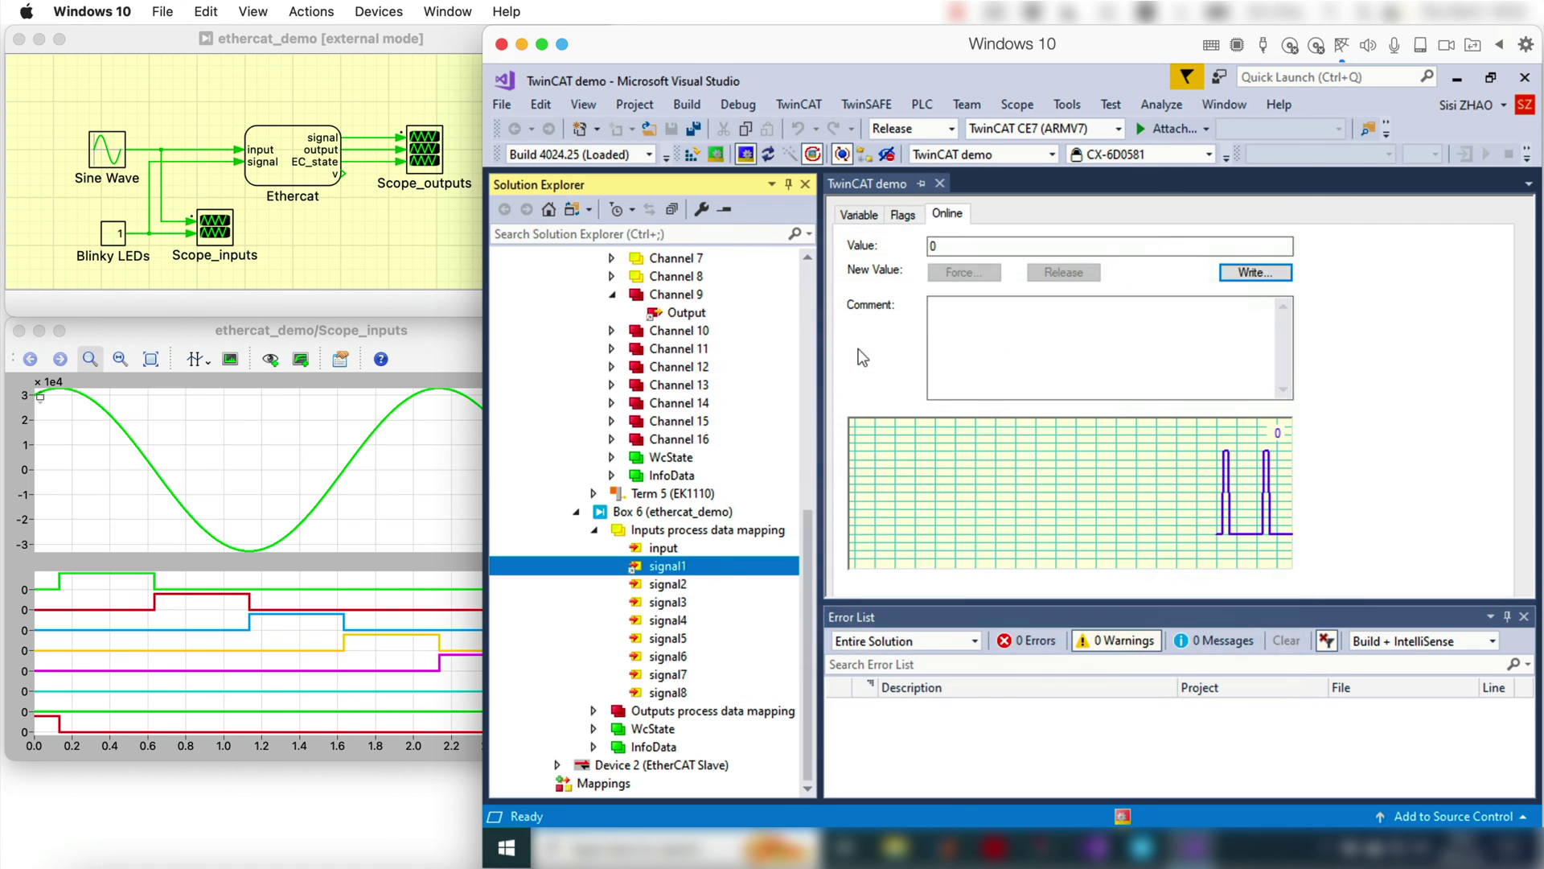
Link signal2 and signal3 to EL1852 outputs QX 45.1 and QX 45.2.
right_click(682, 577)
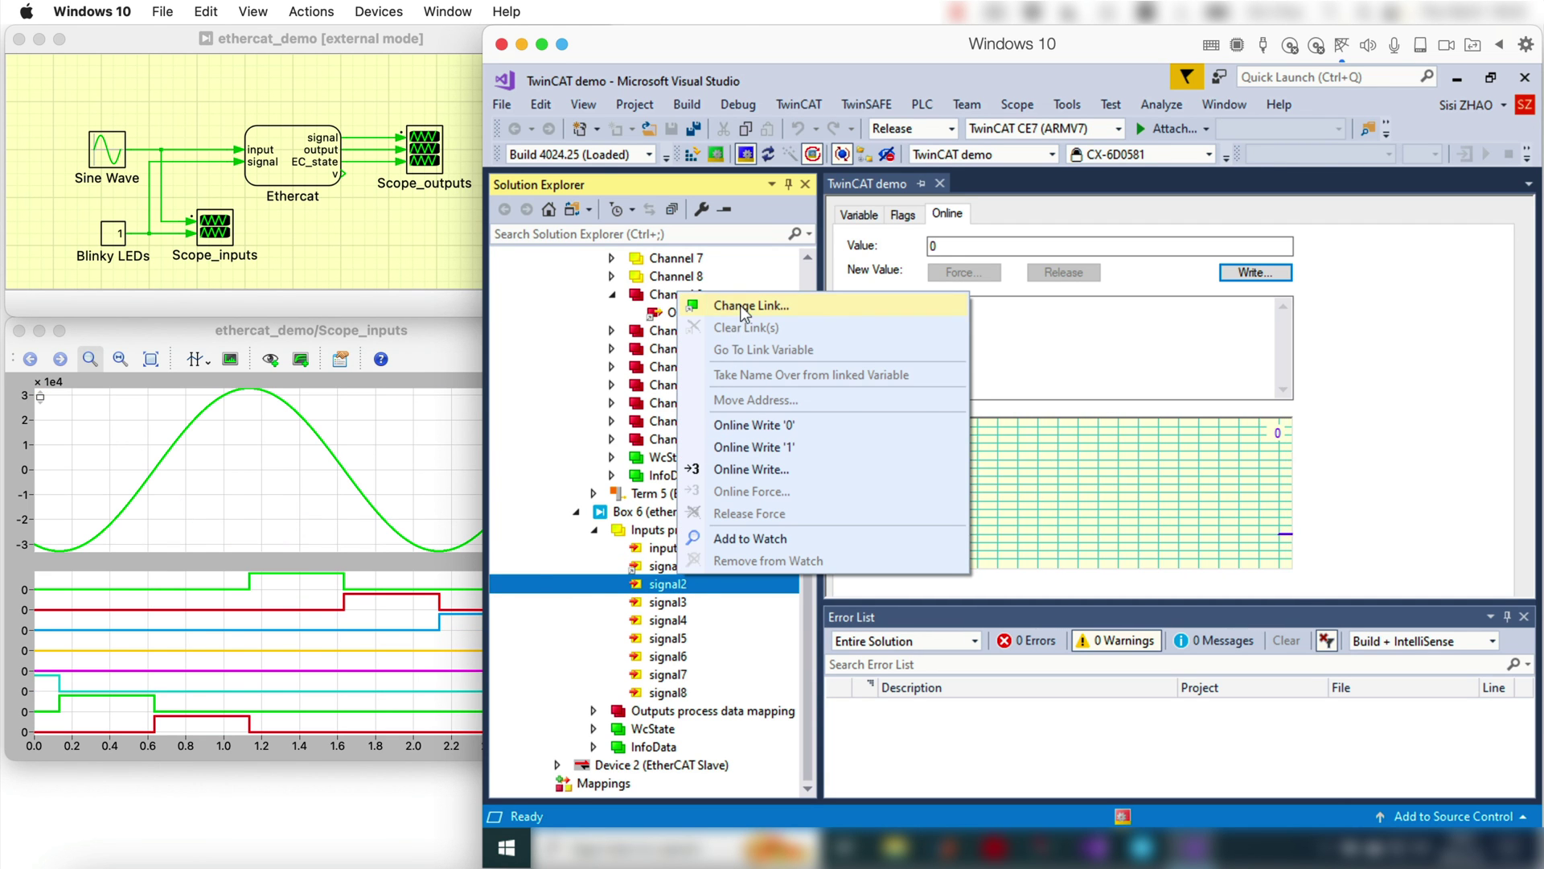
click(740, 305)
click(867, 349)
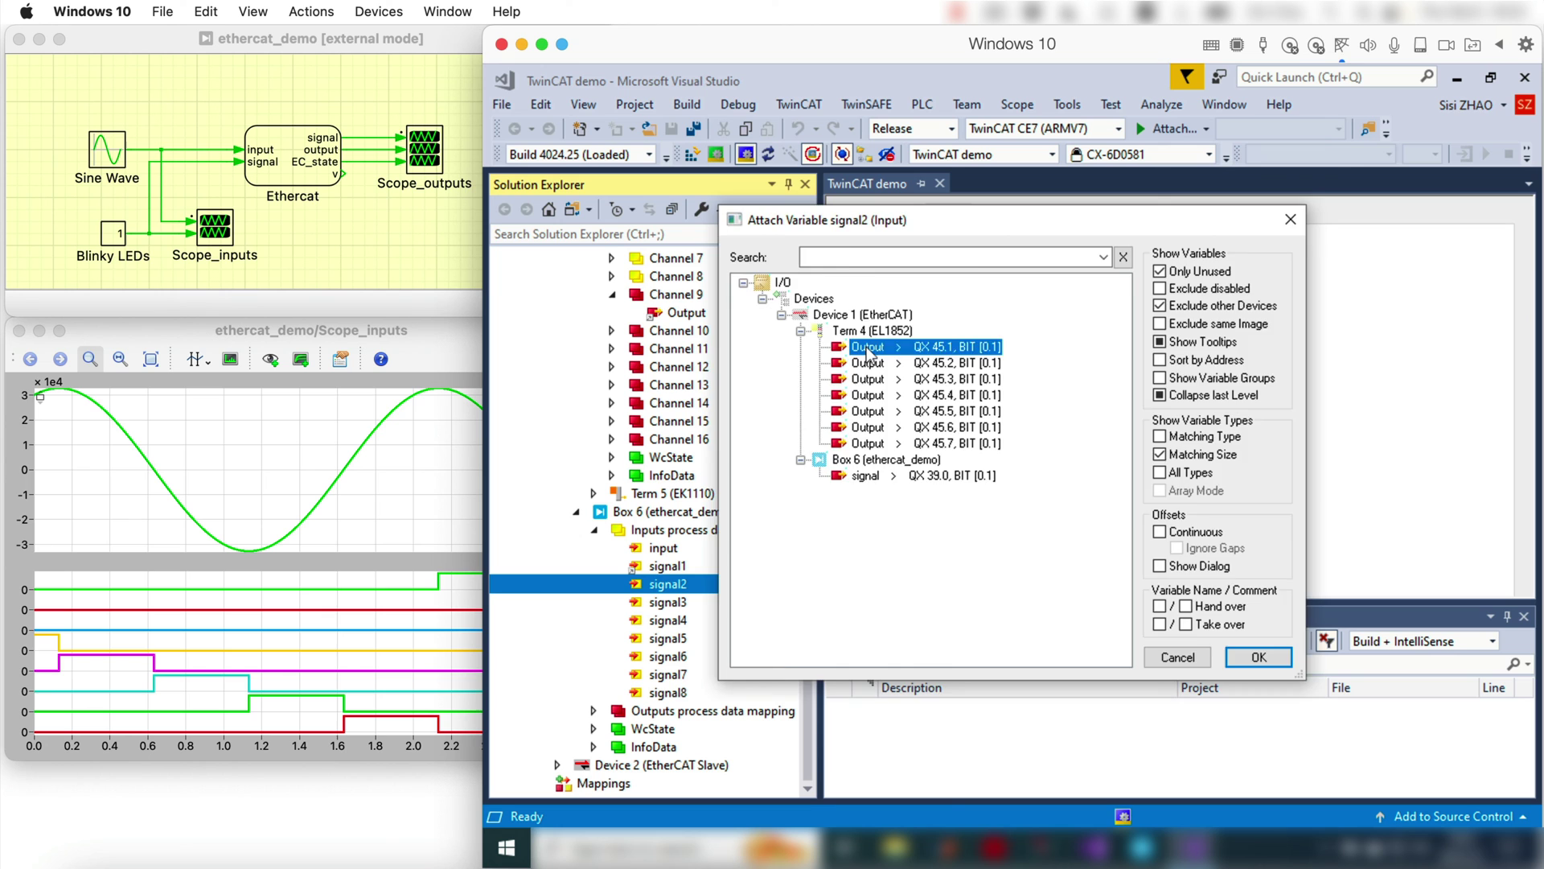
double_click(867, 349)
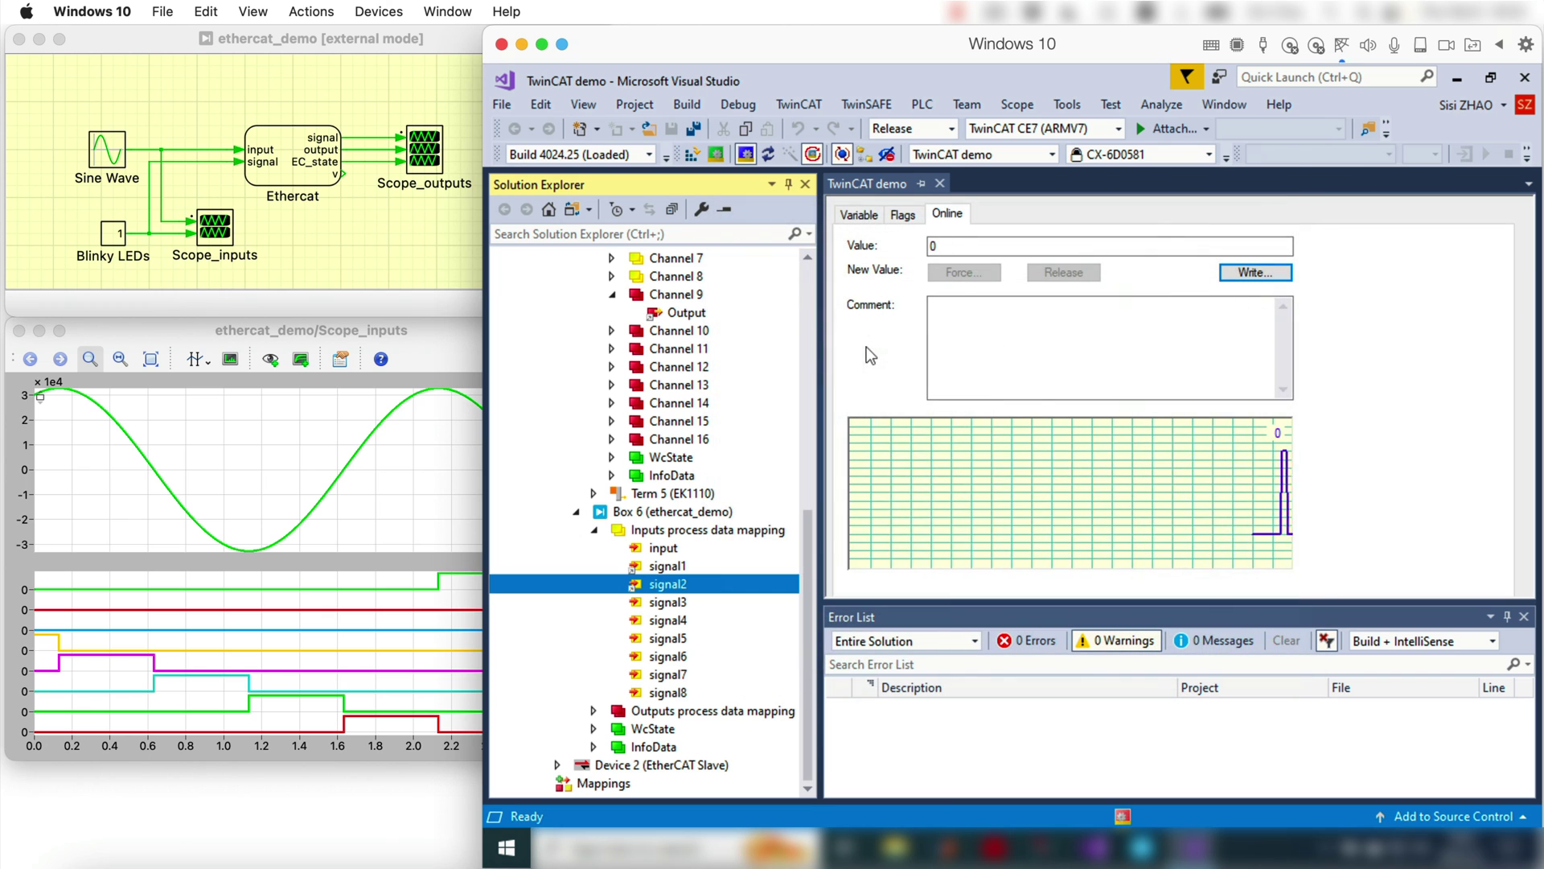
right_click(667, 603)
click(717, 325)
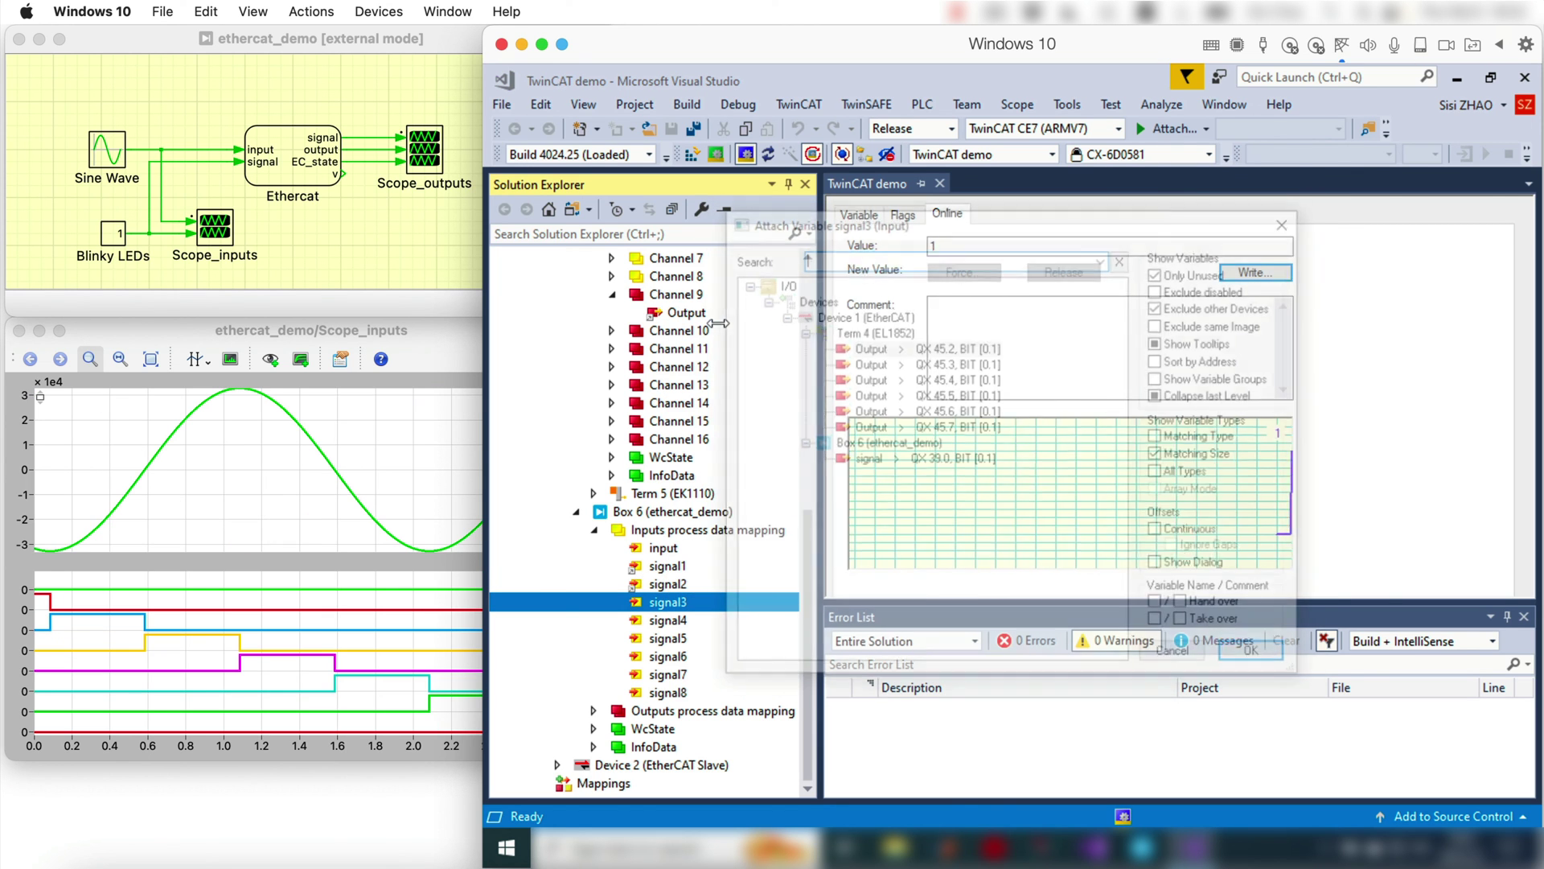
click(853, 346)
double_click(851, 345)
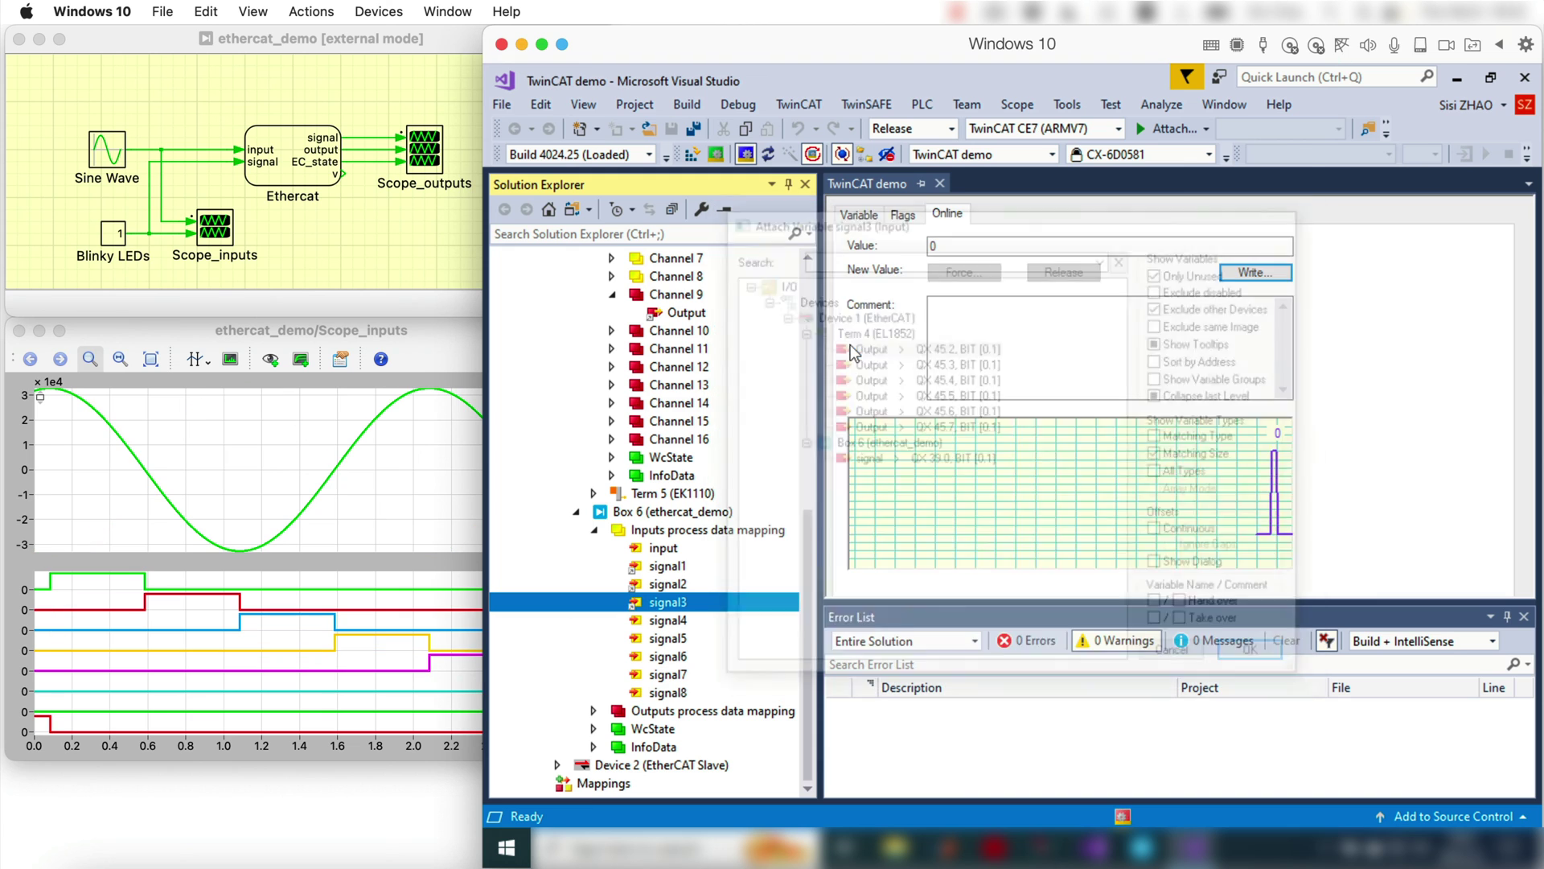
right_click(683, 619)
Link signal4 and signal5 to EL1852 outputs QX 45.3 and QX 45.4.
click(763, 349)
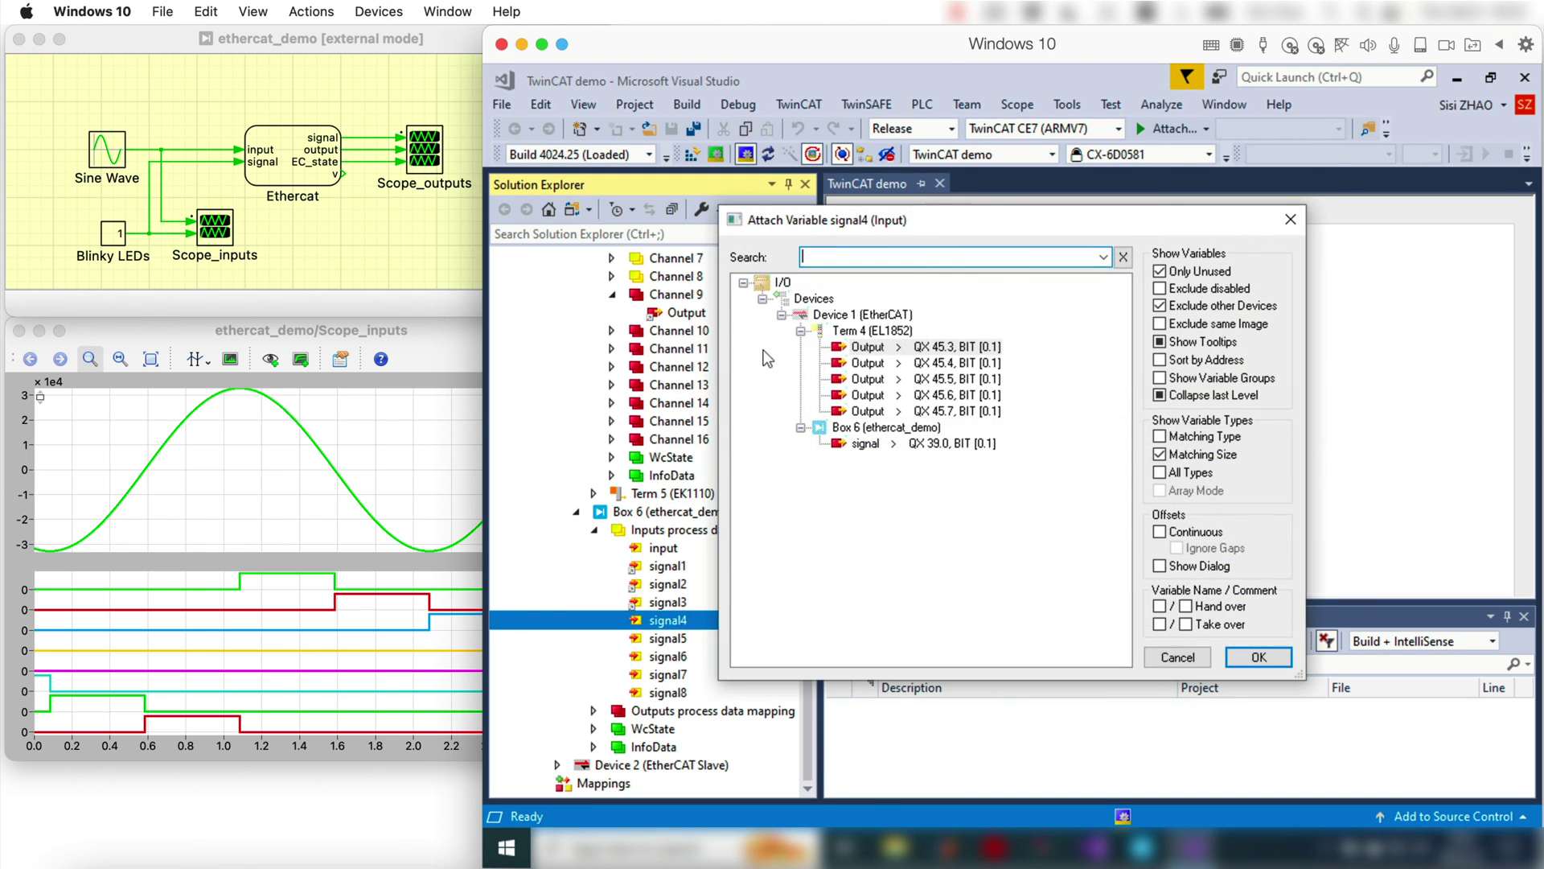
double_click(850, 344)
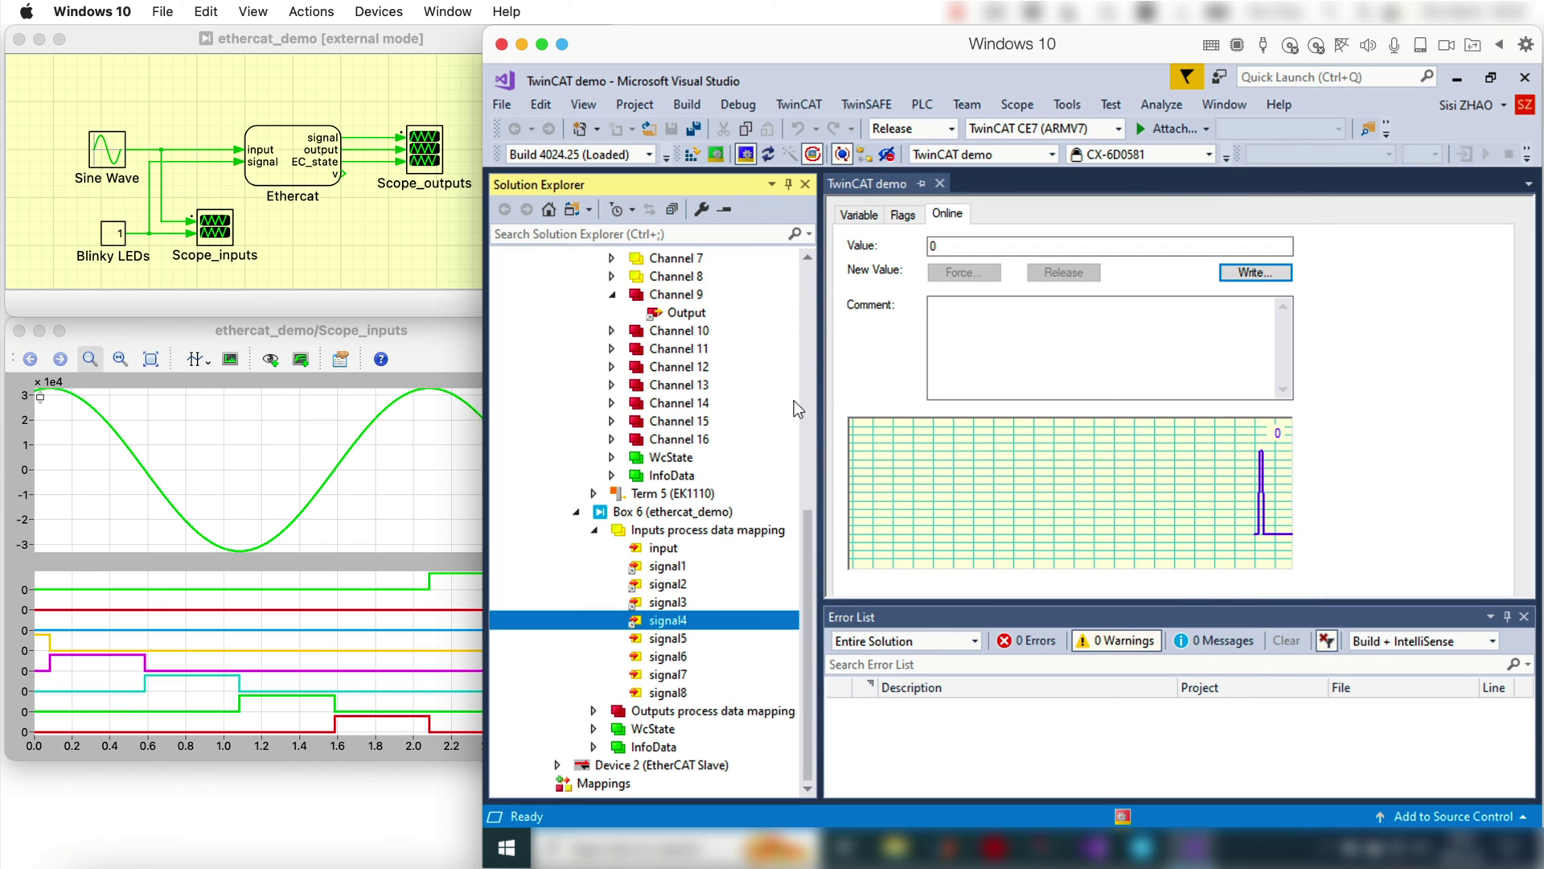
click(661, 637)
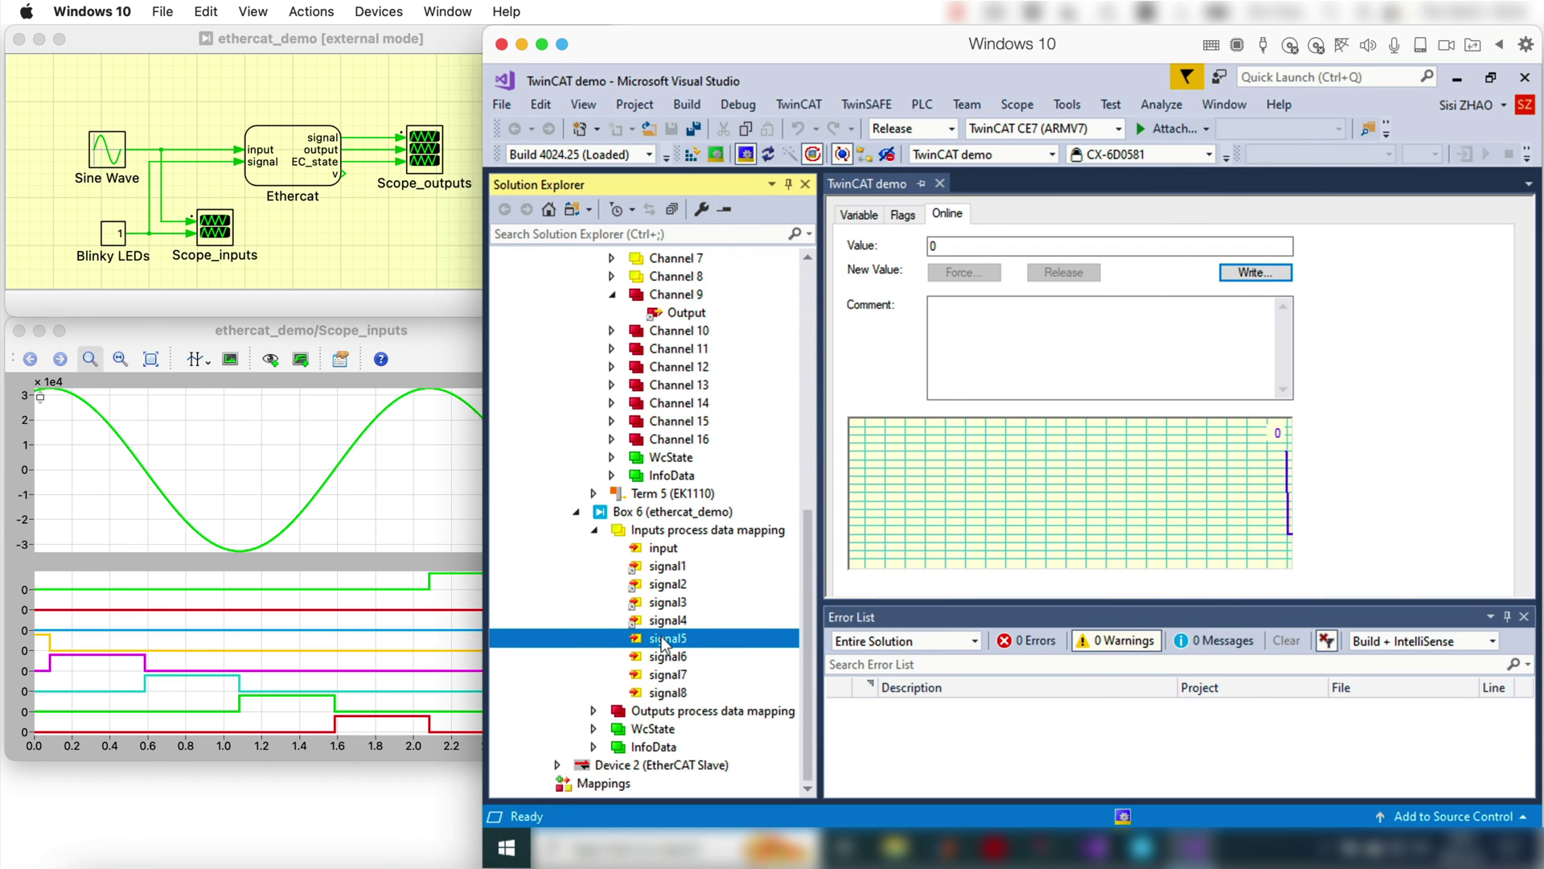
right_click(661, 637)
click(759, 369)
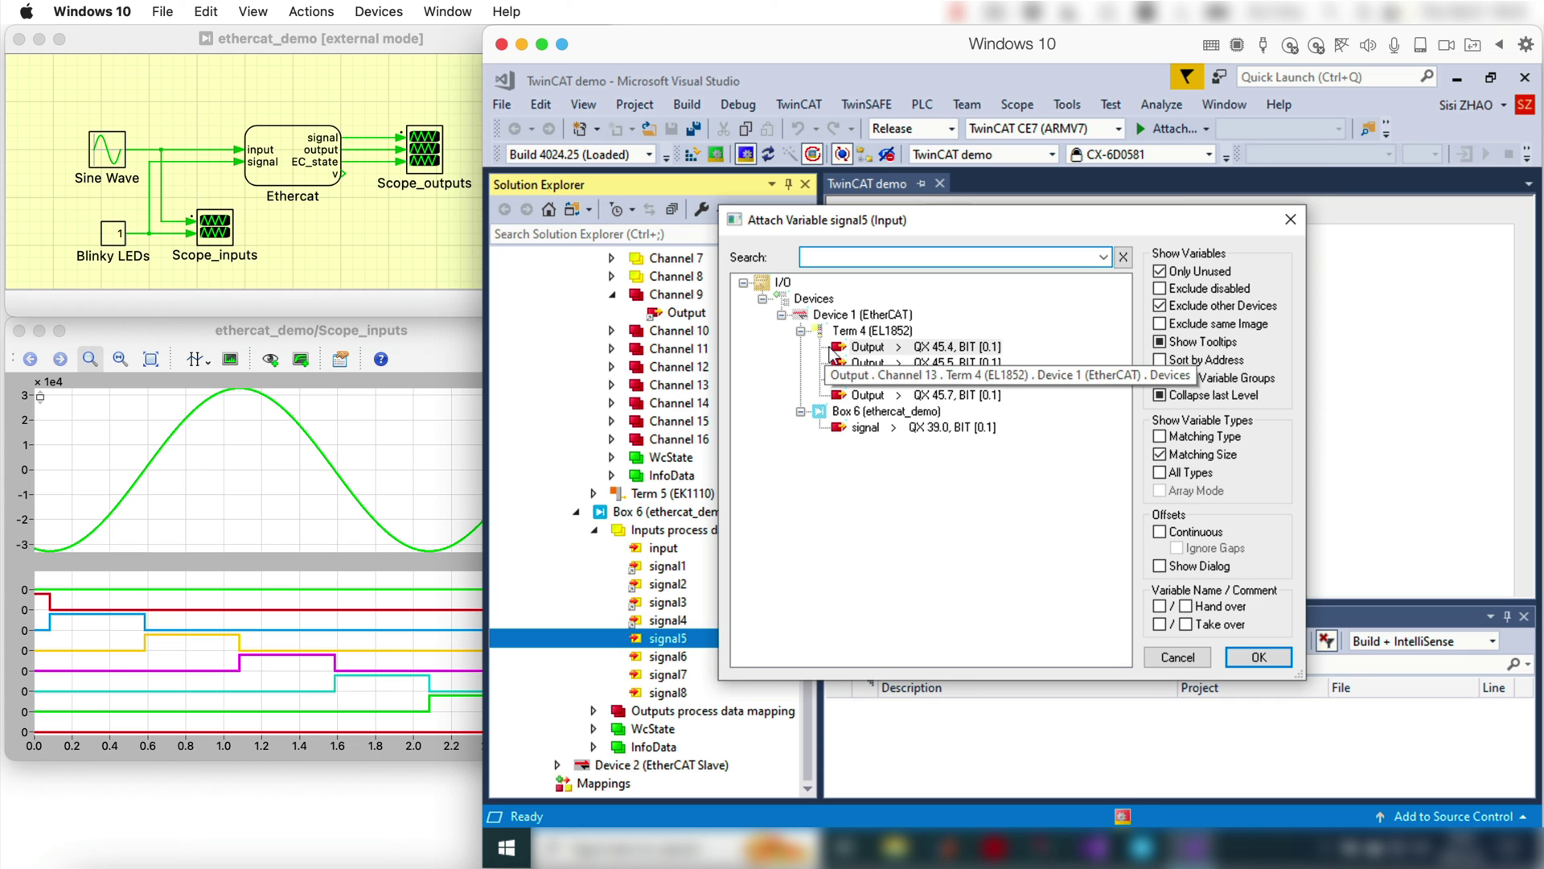
double_click(851, 346)
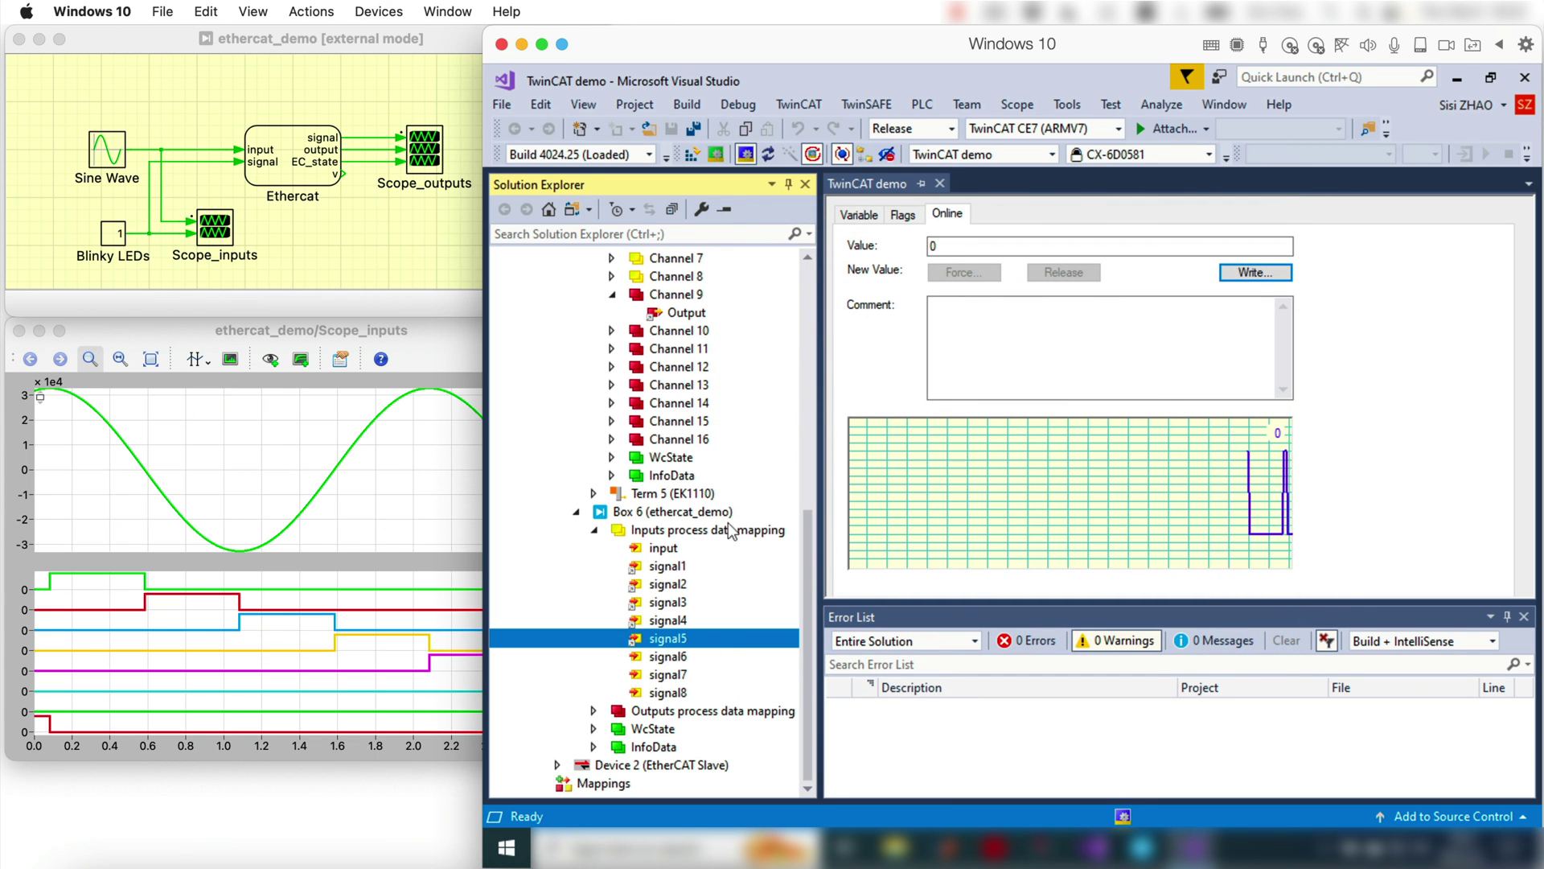
Link signal6 and signal7 to EL1852 outputs QX 45.5 and QX 45.6.
right_click(678, 656)
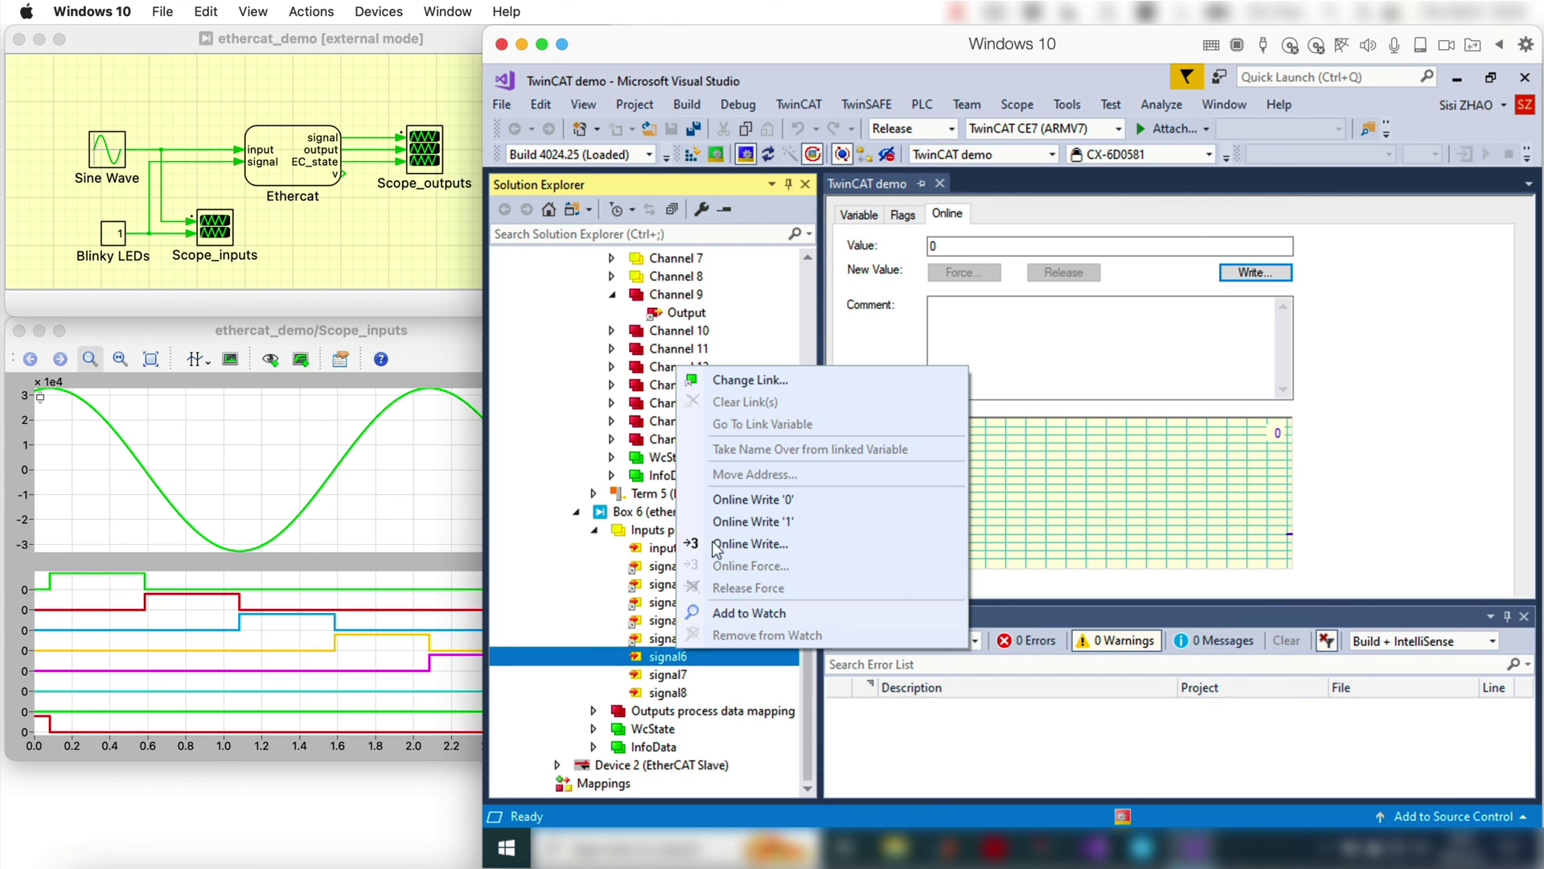
click(770, 381)
click(870, 347)
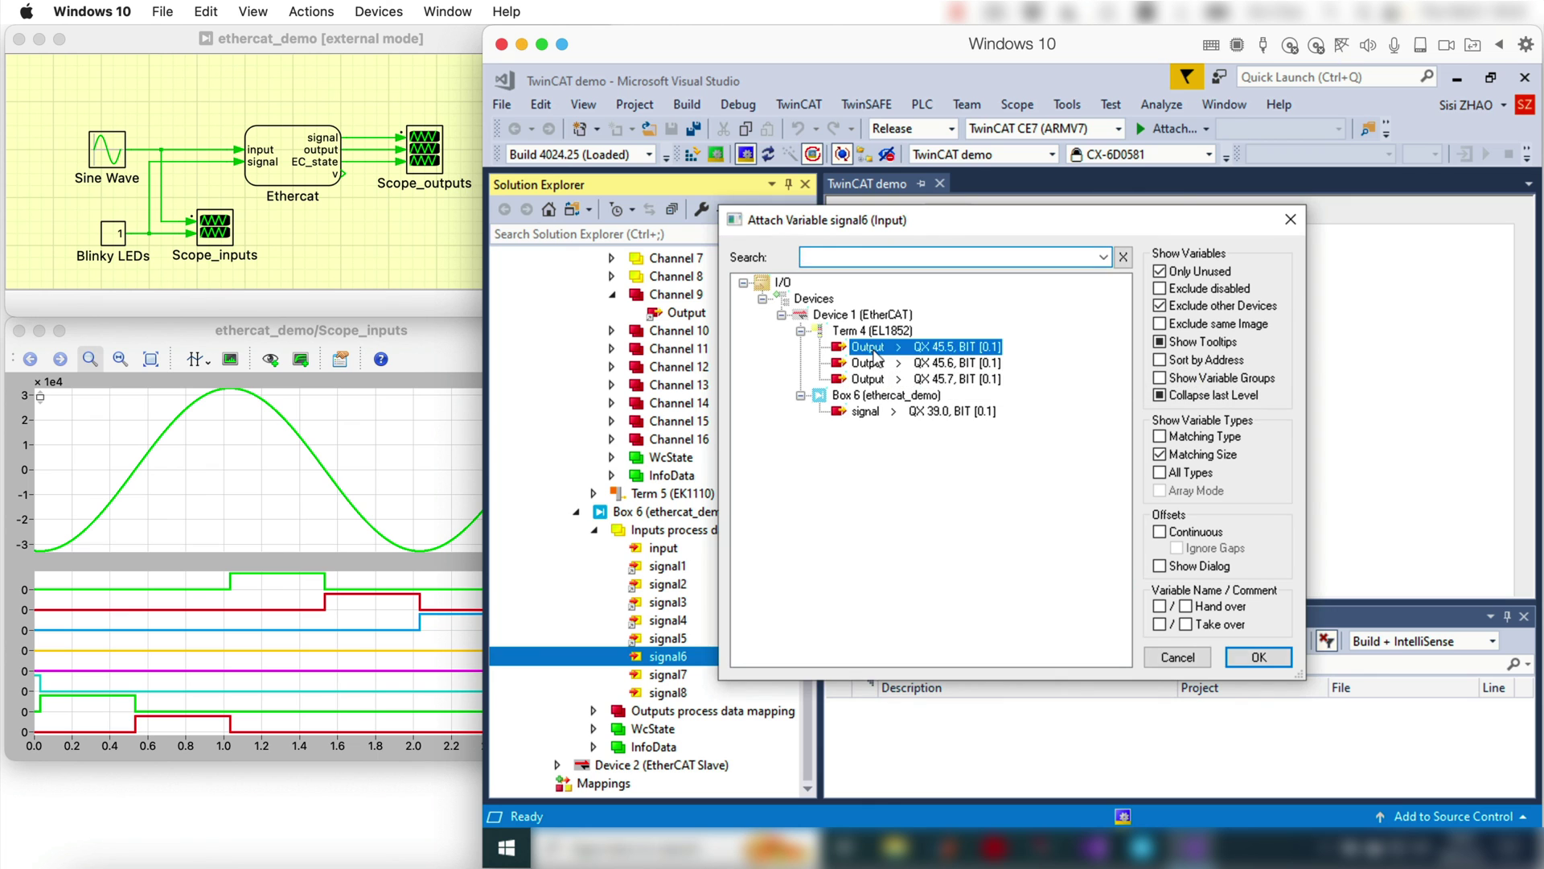
double_click(870, 347)
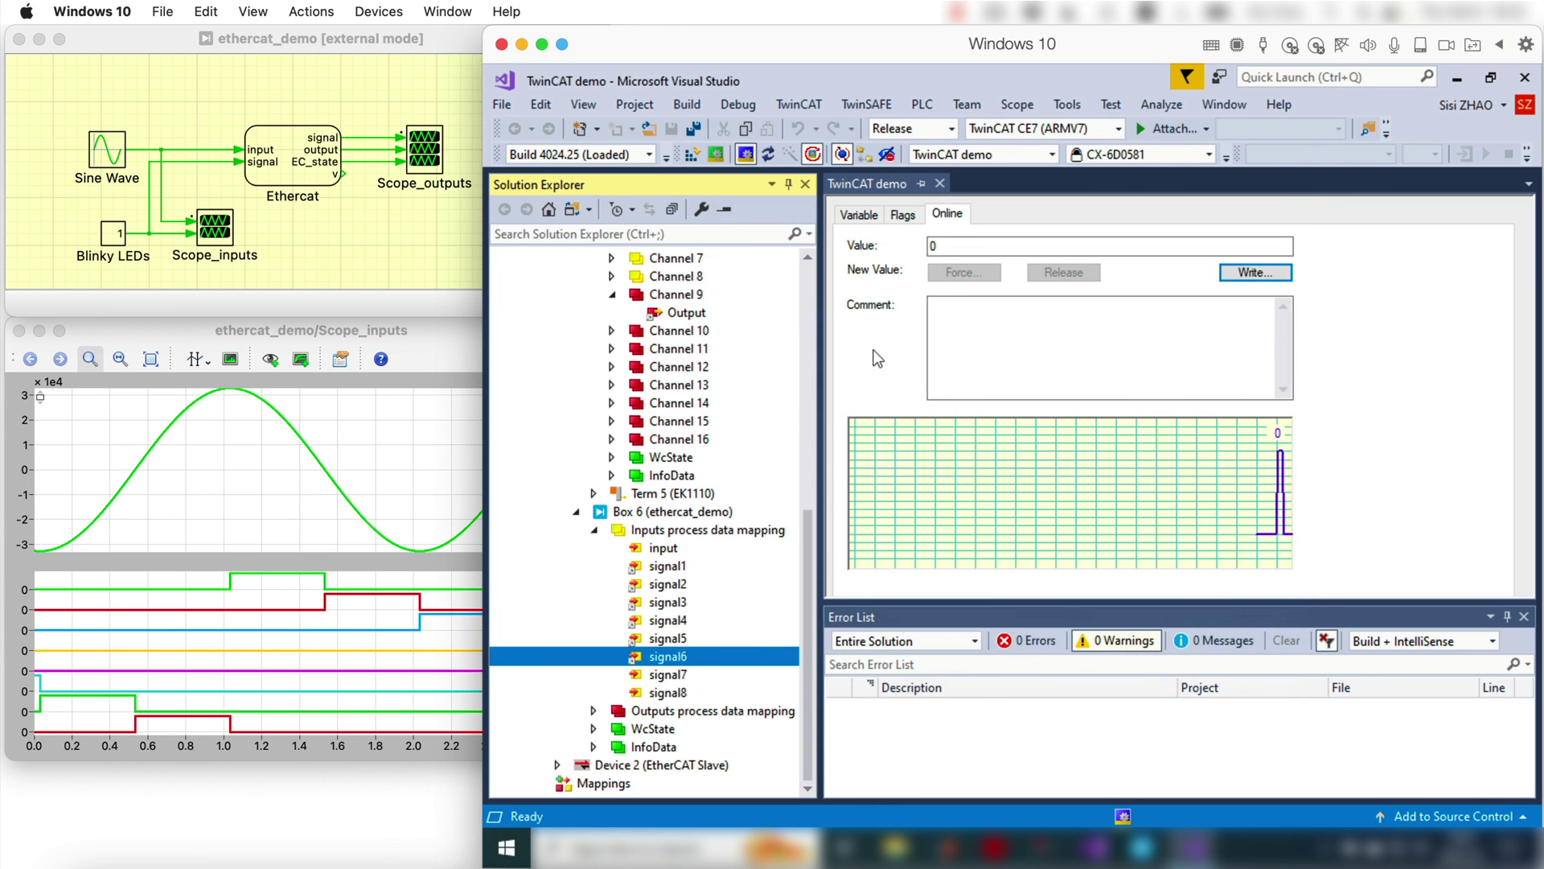
click(669, 671)
right_click(671, 674)
click(766, 402)
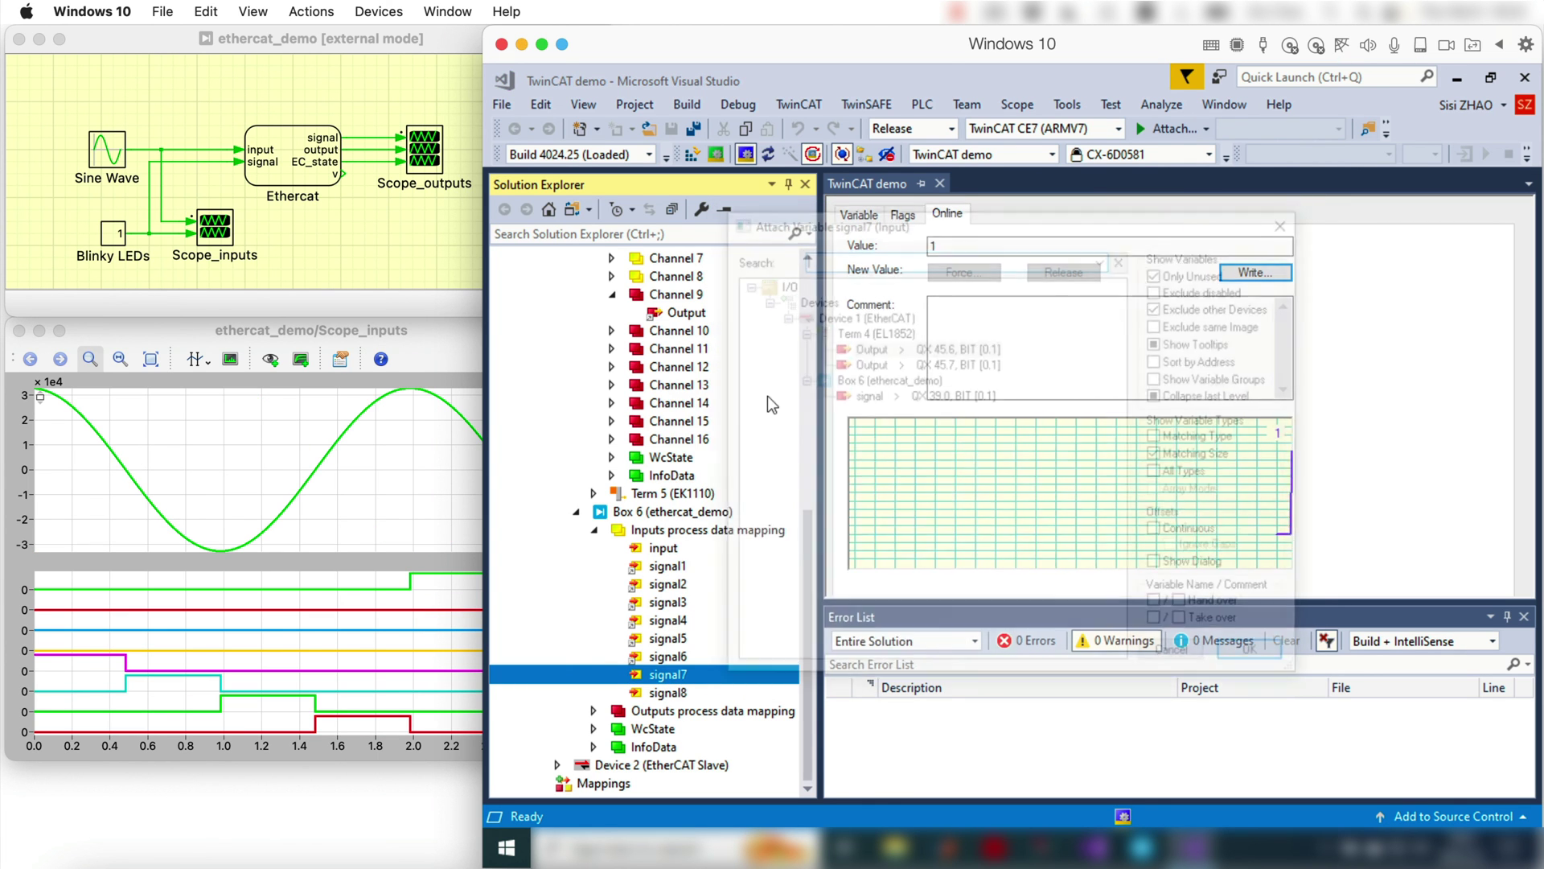
click(851, 348)
double_click(851, 348)
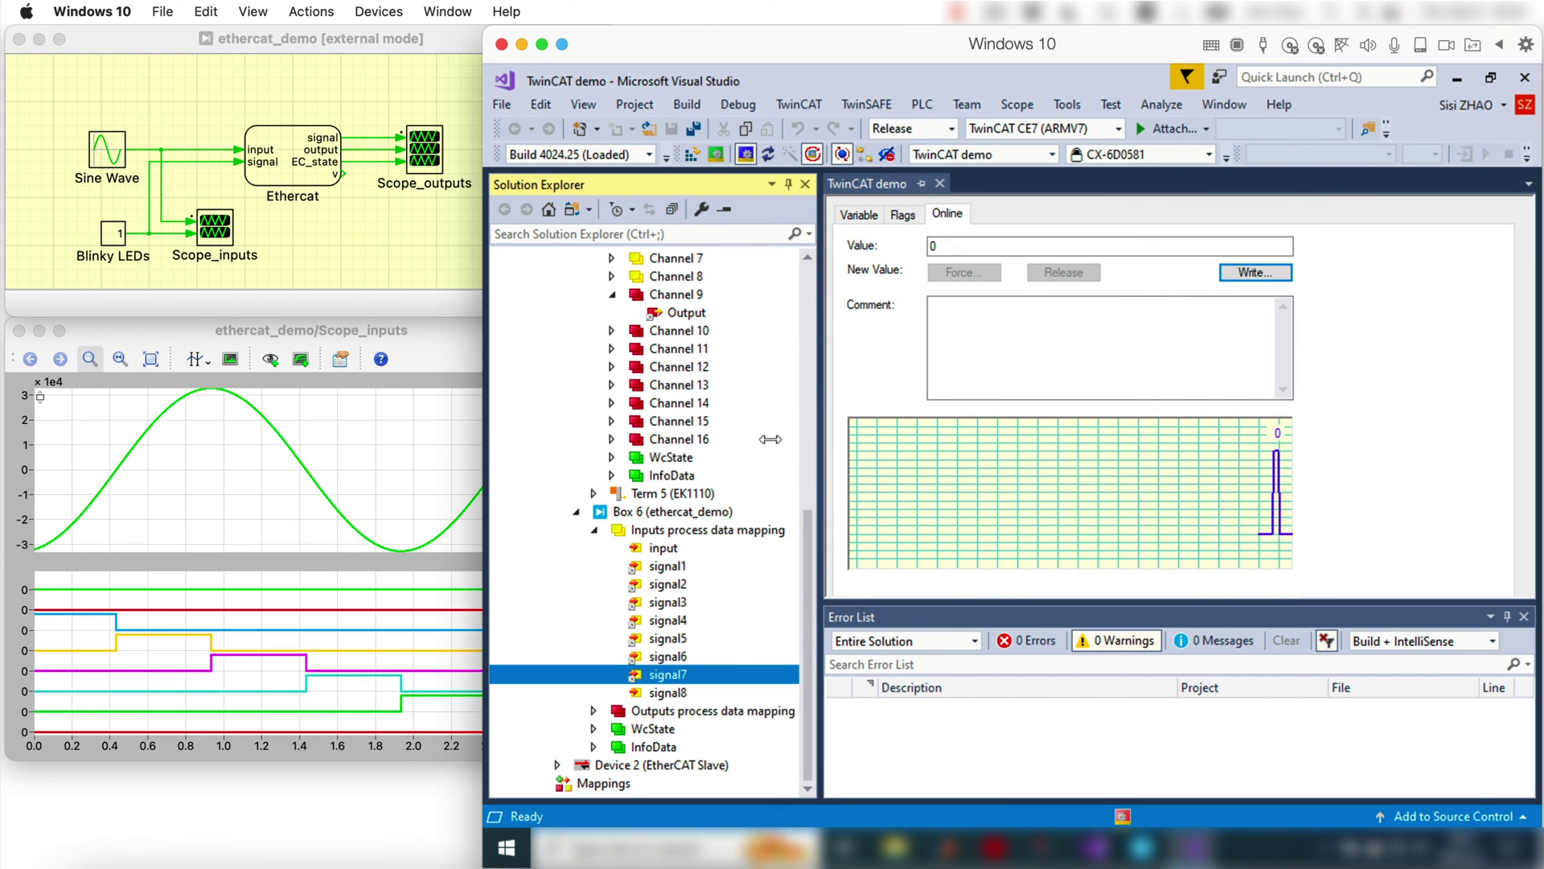
Link signal8 to EL1852 output QX 45.7.
right_click(672, 692)
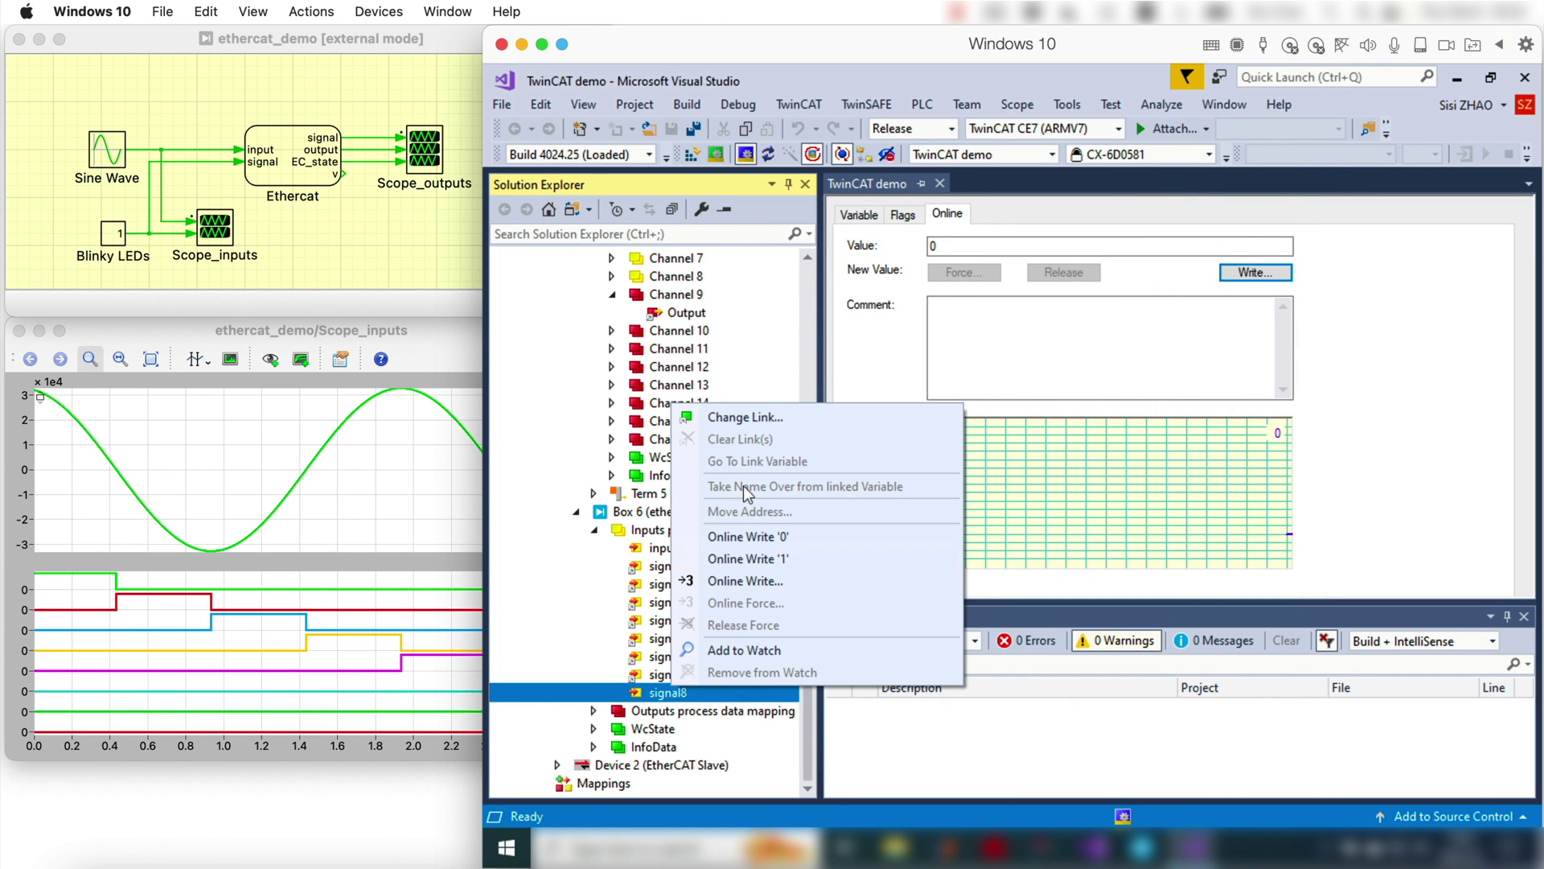
click(784, 424)
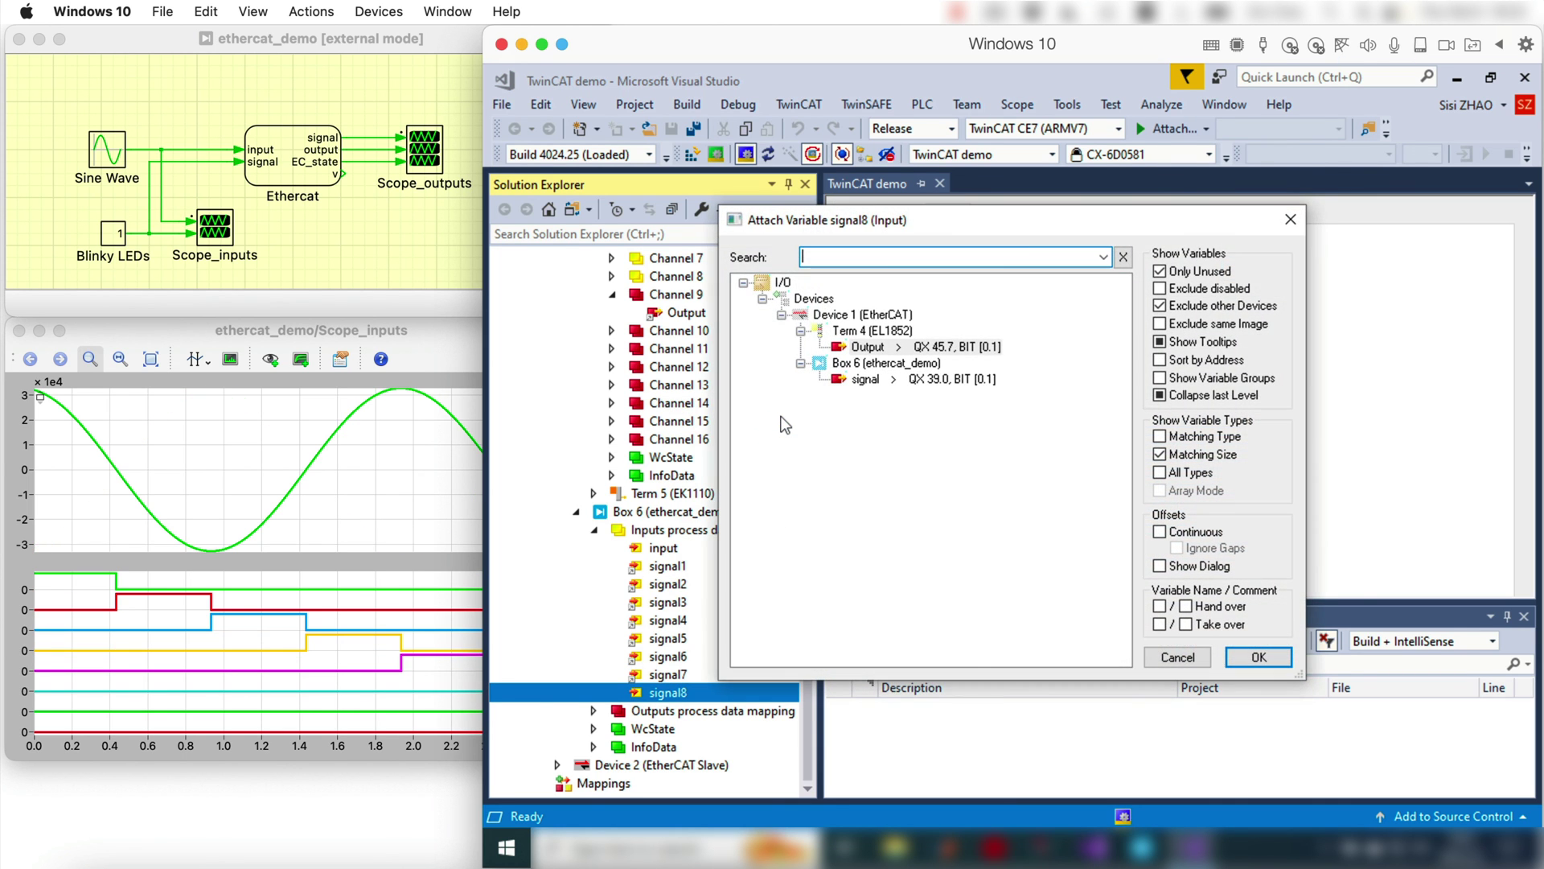
click(871, 345)
double_click(871, 344)
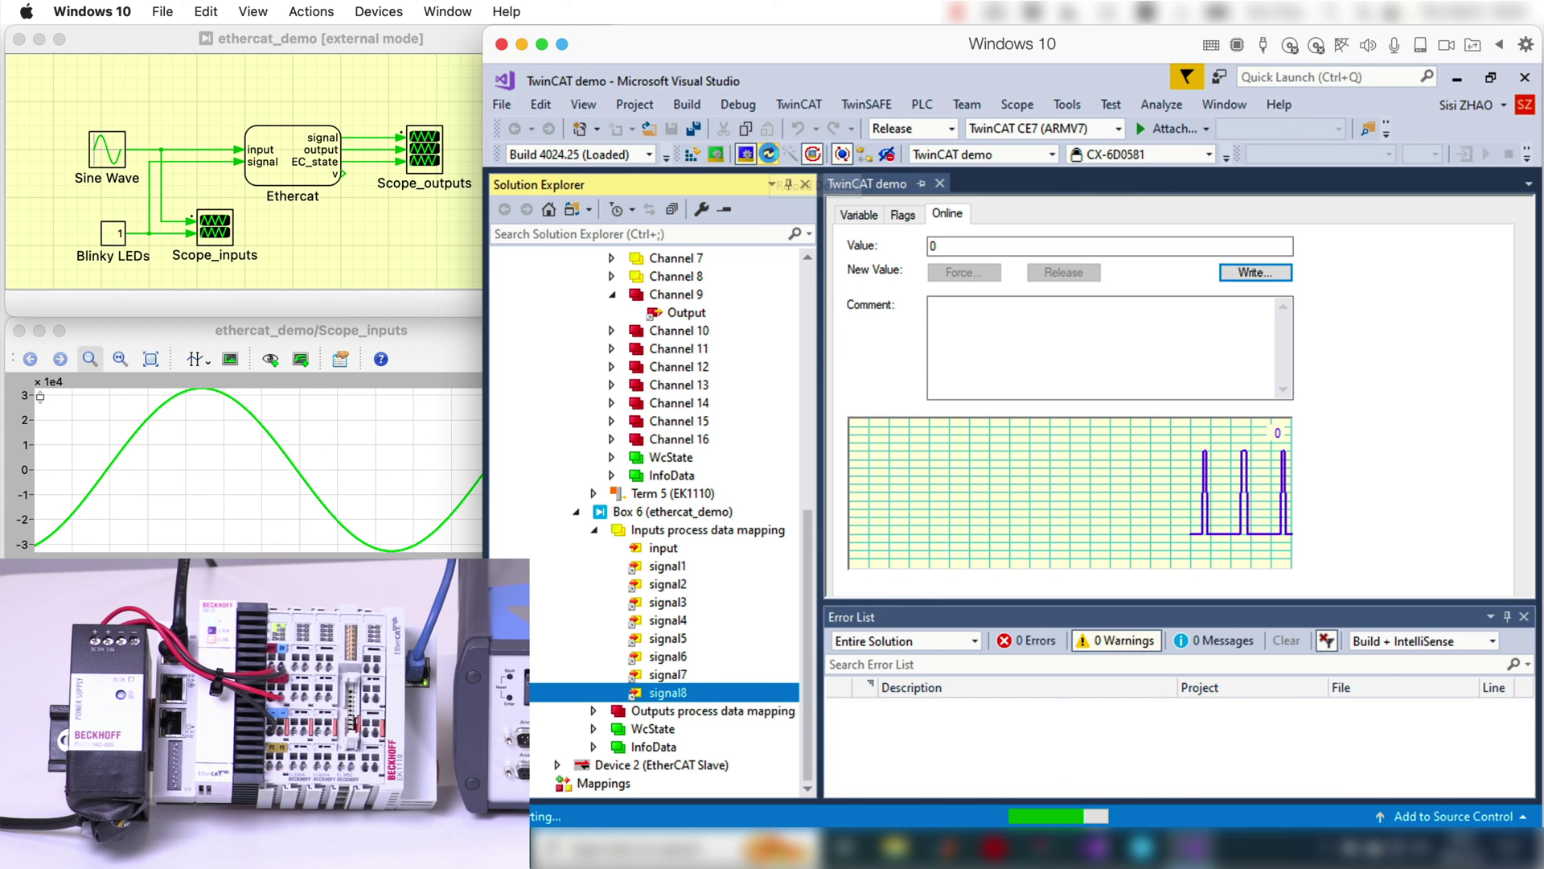
Reload the I/O devices so the new signal-to-QX 45.x mapping takes effect.
click(769, 153)
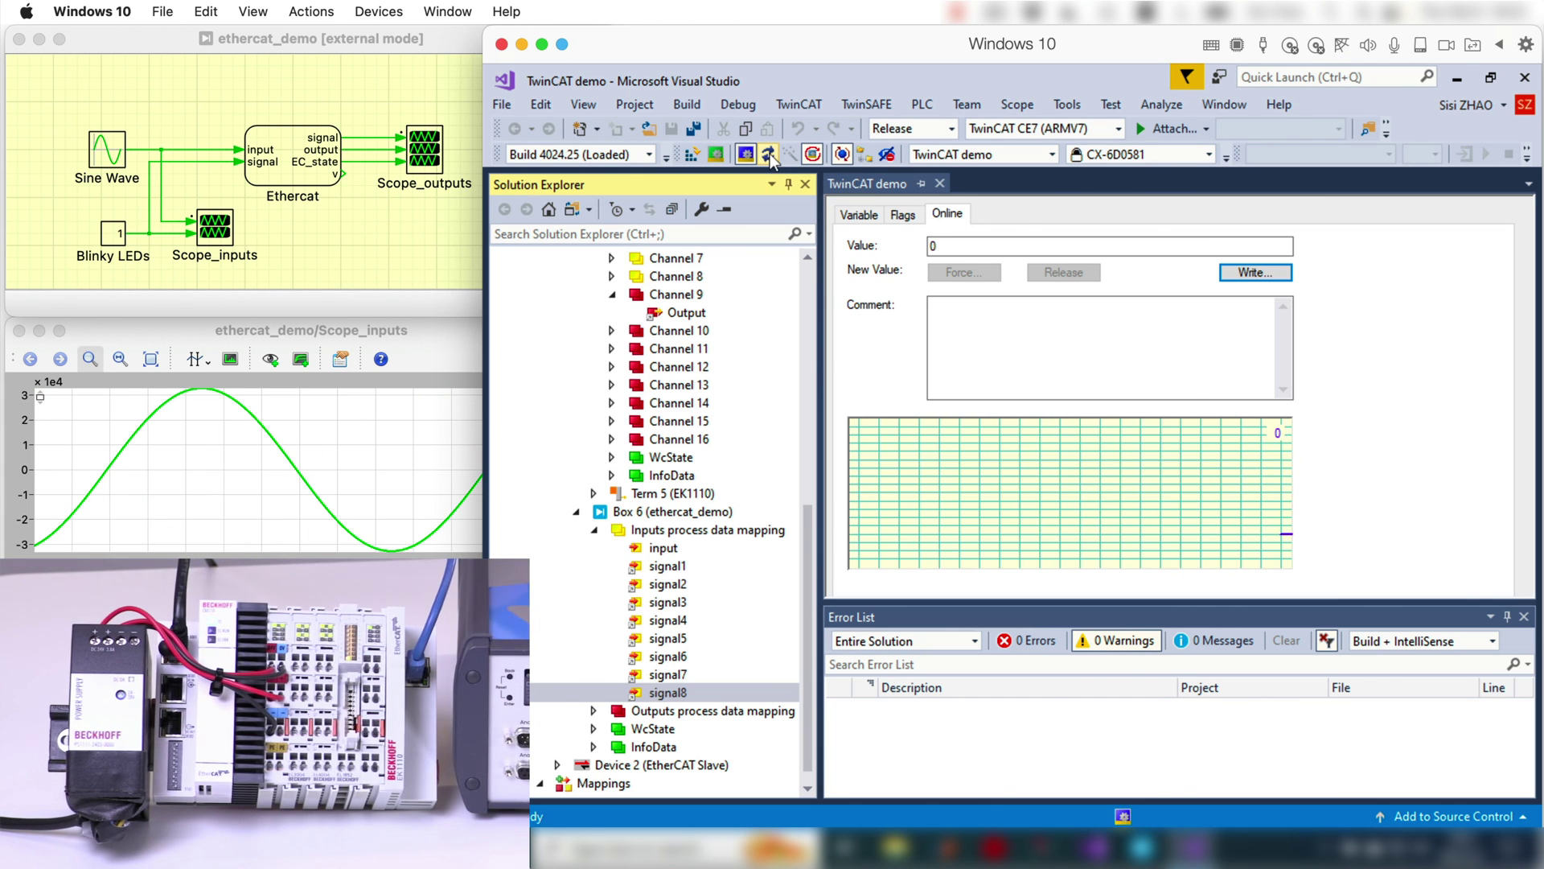